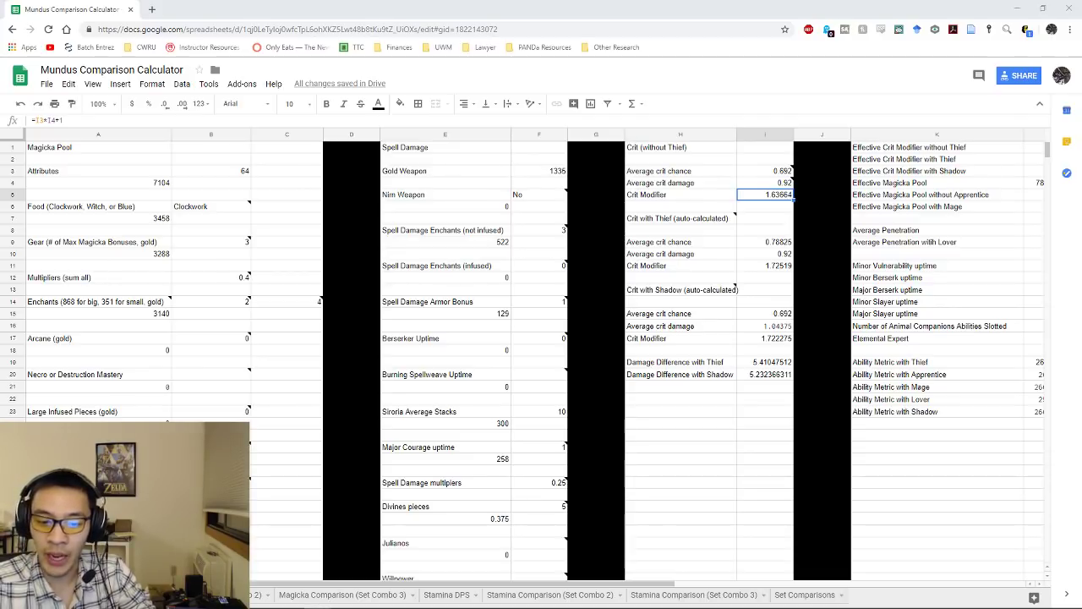
{"action": "key", "text": "alt+Tab"}
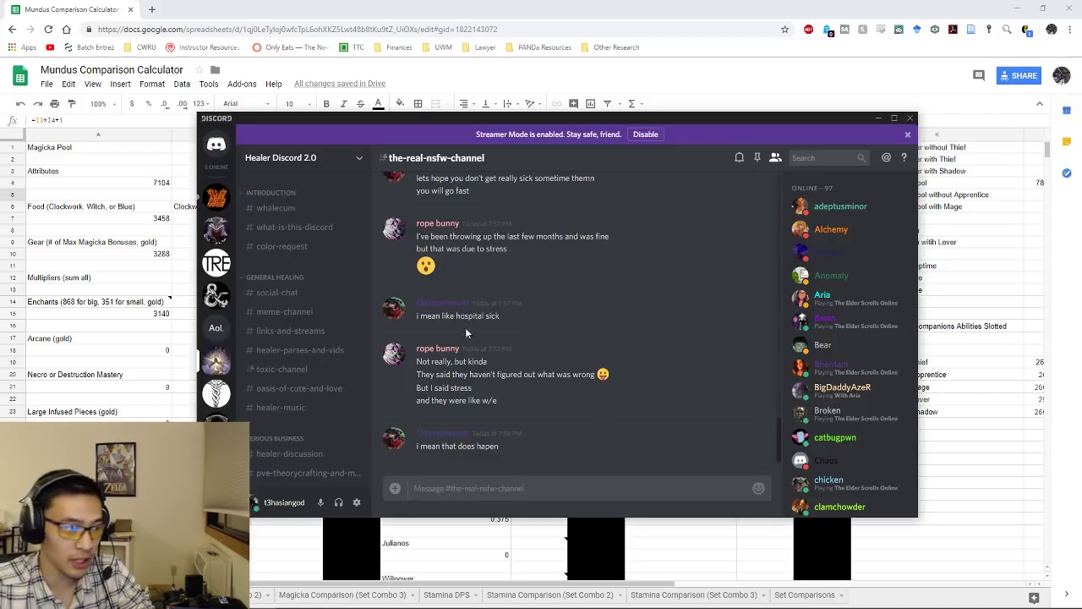
{"action": "key", "text": "alt+Tab"}
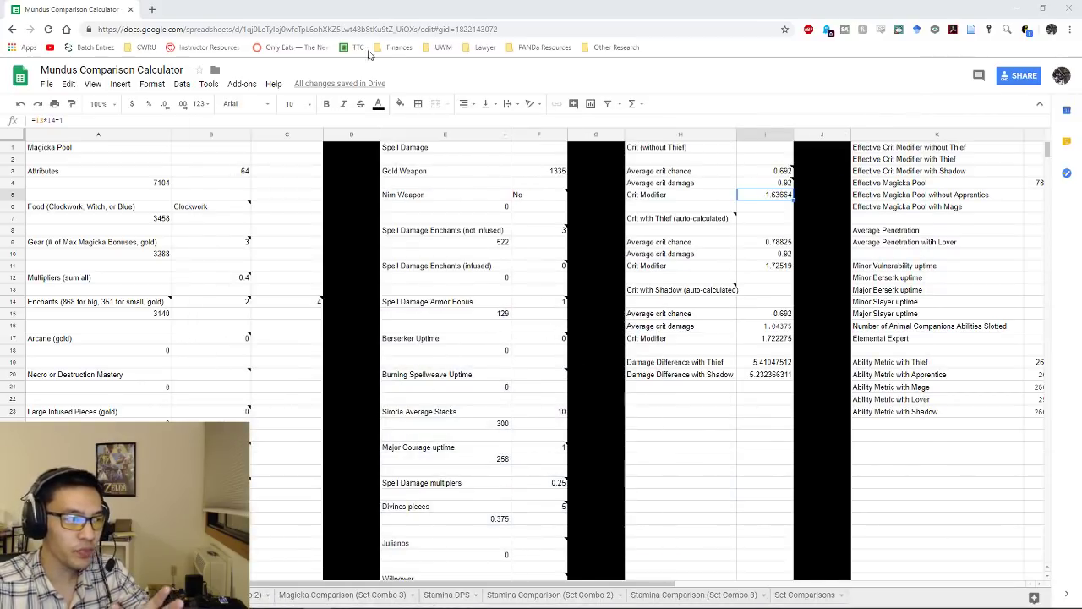
- Set the average crit damage without Thief in cell I4 to 1.07
{"action": "mouse_move", "coordinate": [330, 602]}
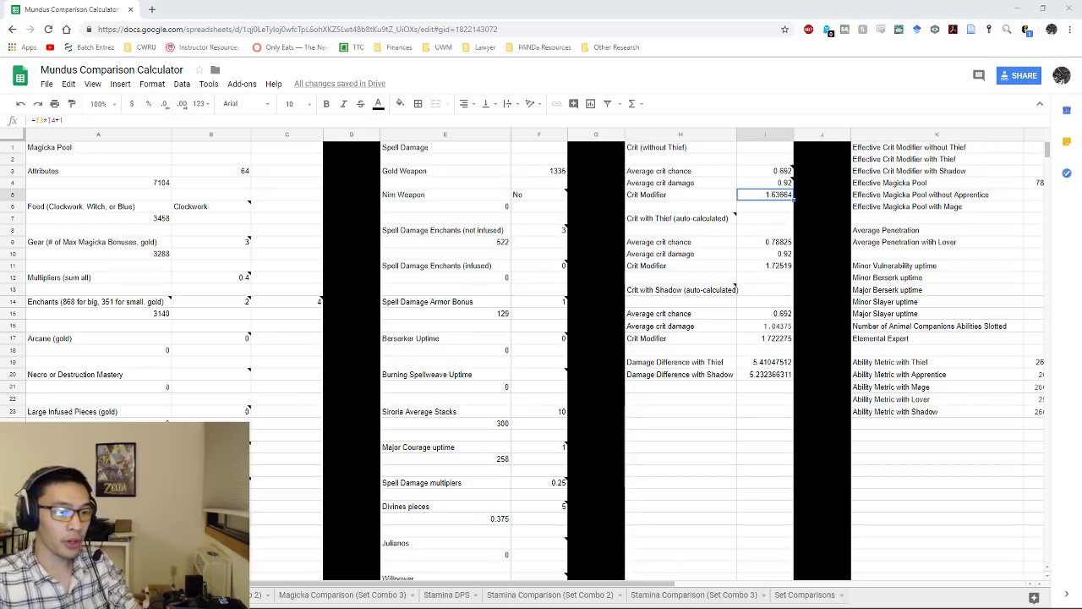
{"action": "left_click_drag", "start_coordinate": [631, 588], "coordinate": [759, 592]}
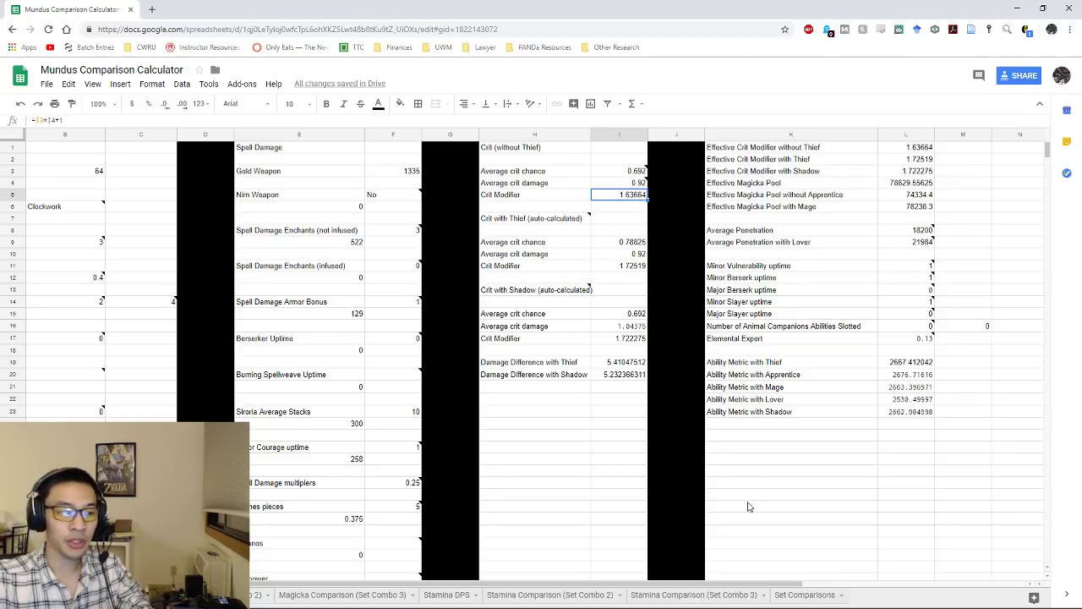
{"action": "left_click", "coordinate": [621, 185]}
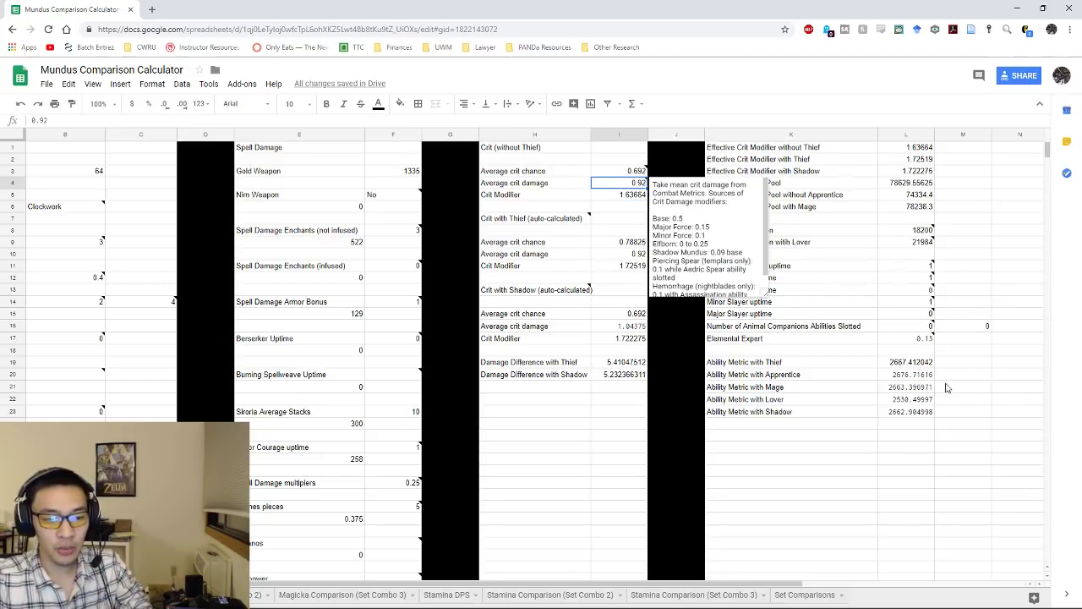
{"action": "left_click", "coordinate": [901, 365]}
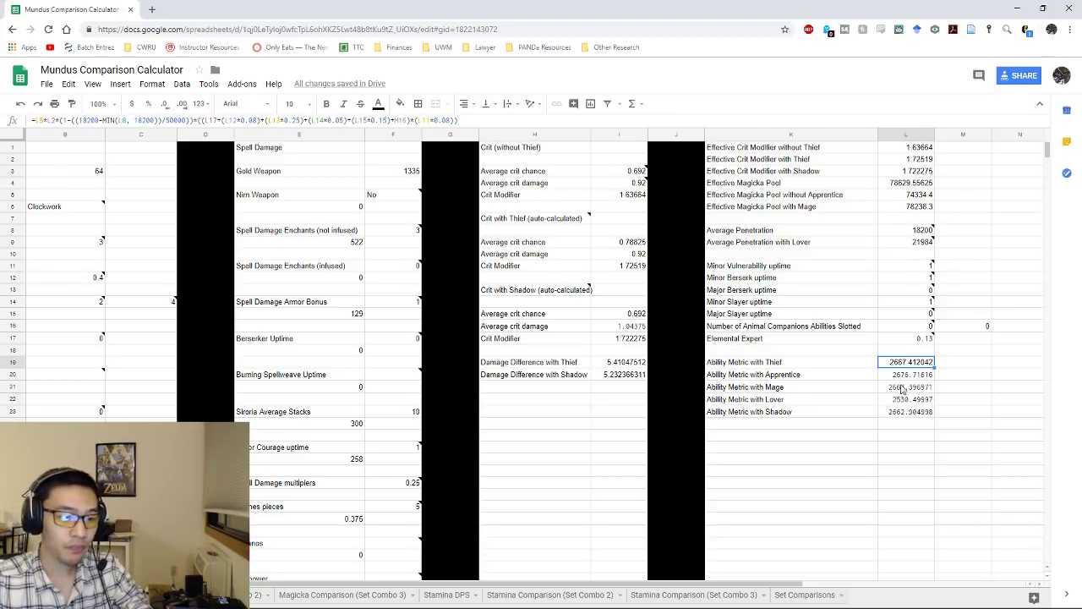
{"action": "left_click", "coordinate": [636, 185]}
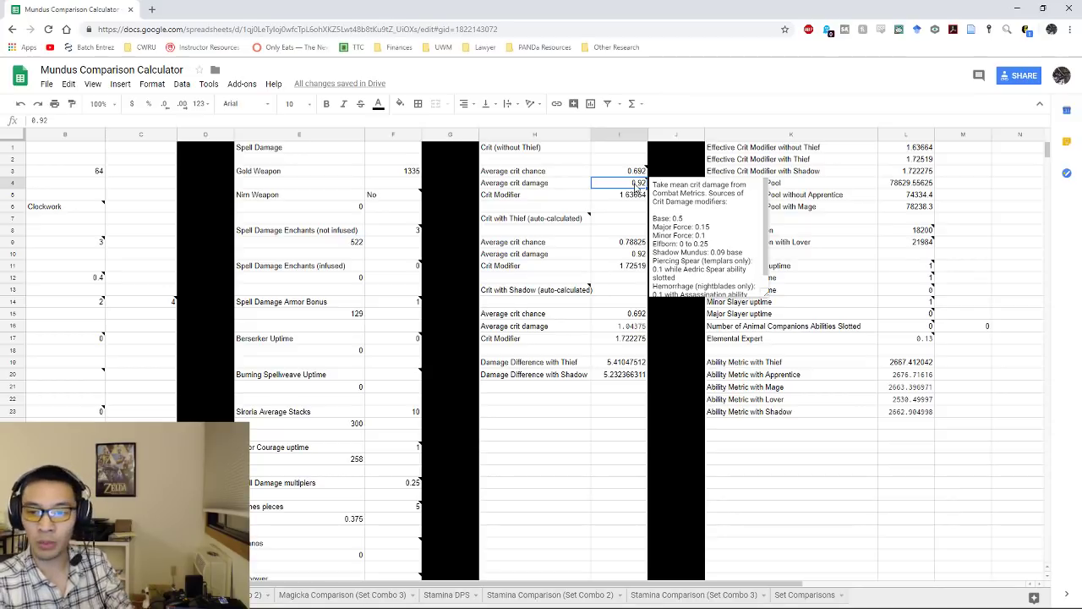
{"action": "type", "text": "1.07"}
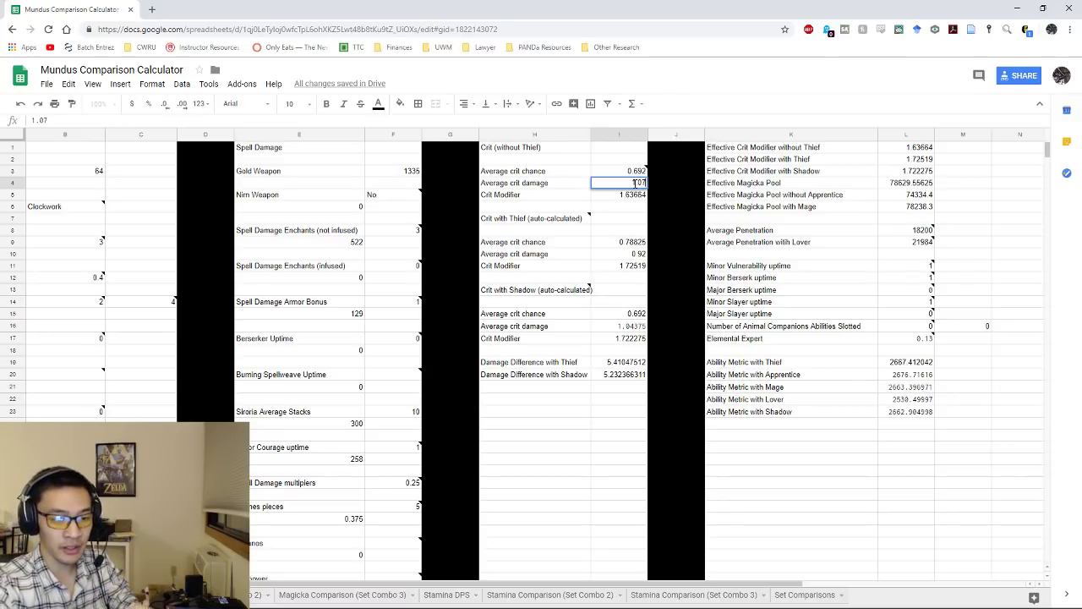
{"action": "key", "text": "Return"}
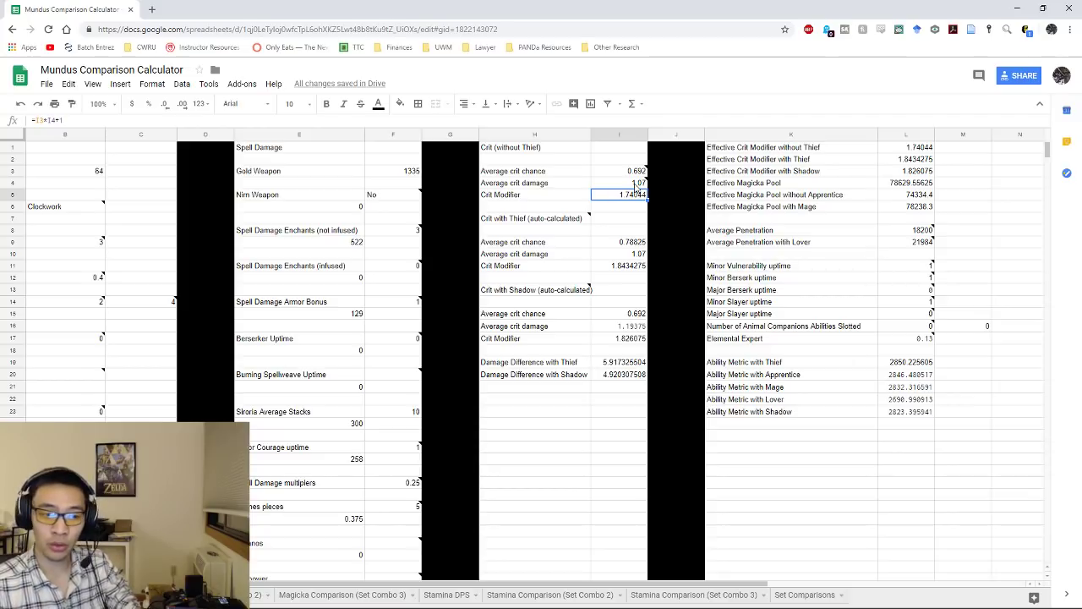
- Set the average crit damage in cell I4 back to 0.92
{"action": "left_click", "coordinate": [637, 184]}
{"action": "type", "text": "0.92"}
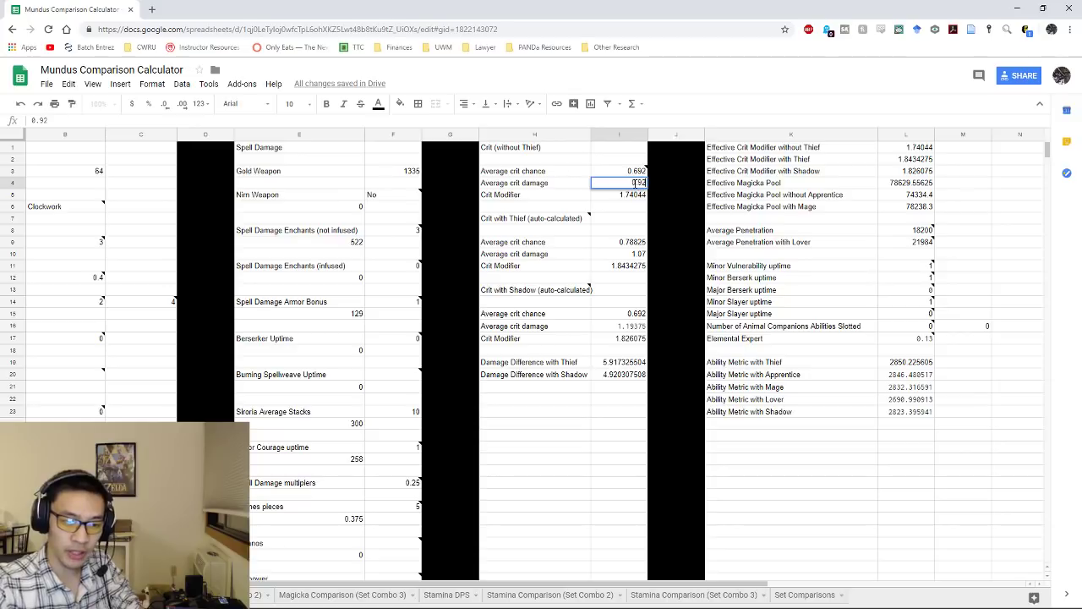
{"action": "key", "text": "Return"}
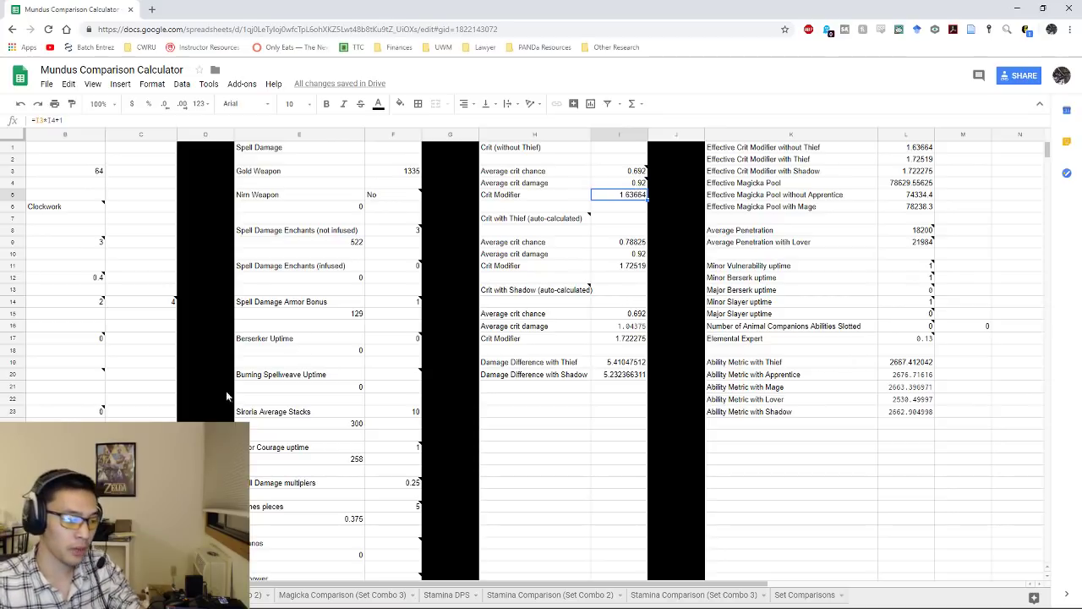
- On the Set Combo 2 magicka sheet, set the average crit damage without Thief to 1.07
{"action": "left_click", "coordinate": [186, 594]}
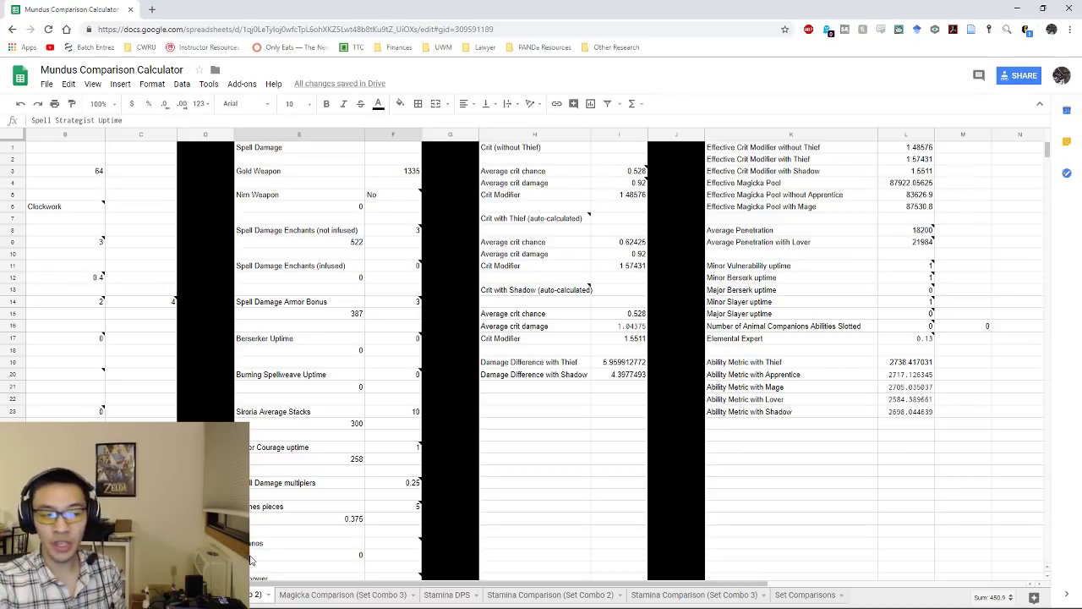
{"action": "left_click", "coordinate": [624, 184]}
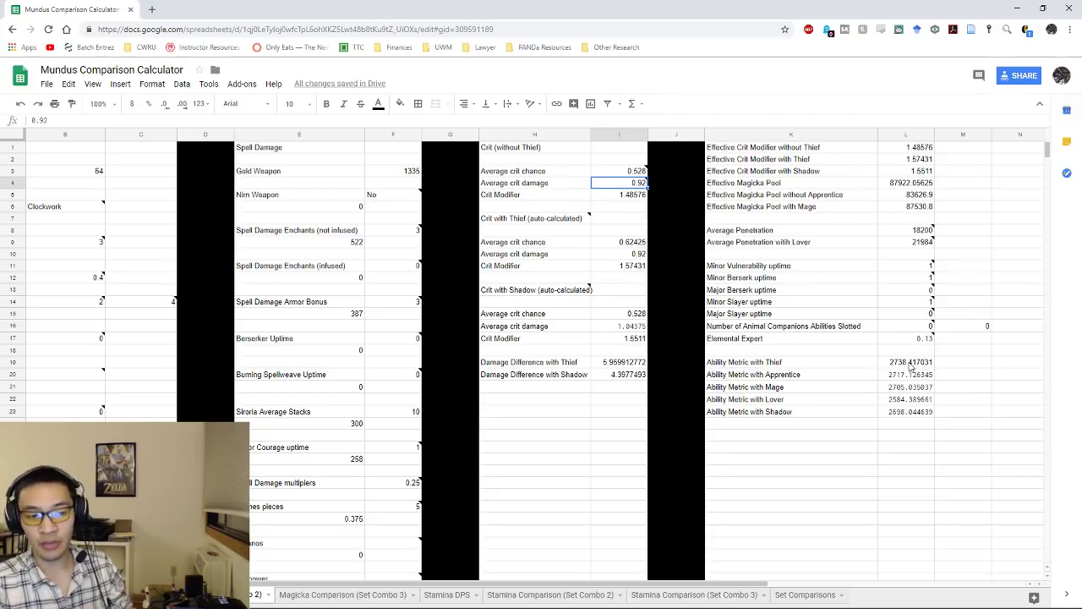
{"action": "mouse_move", "coordinate": [630, 185]}
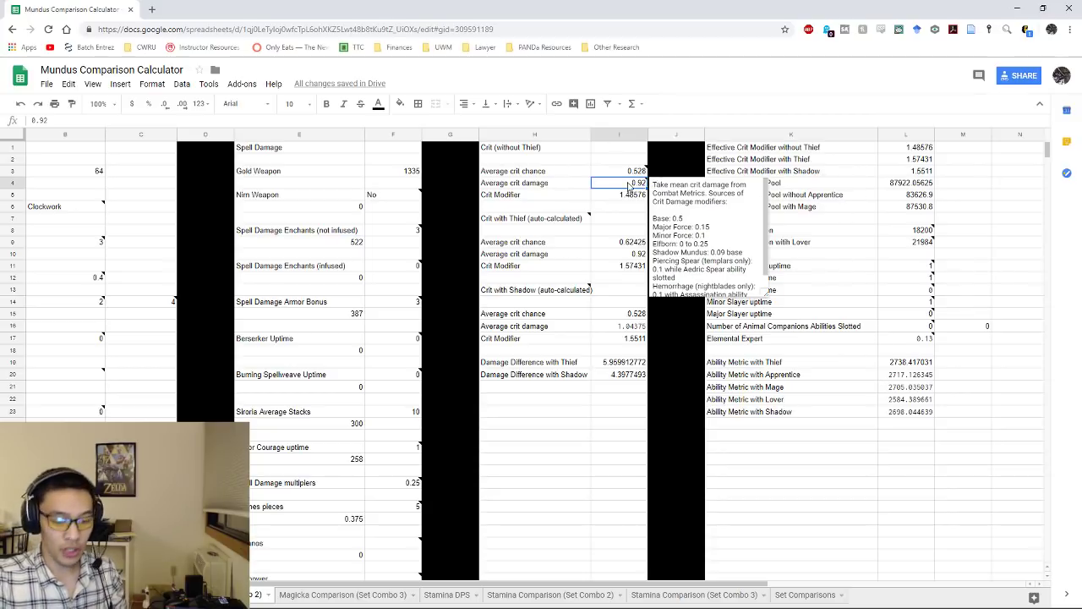
{"action": "type", "text": "1.07"}
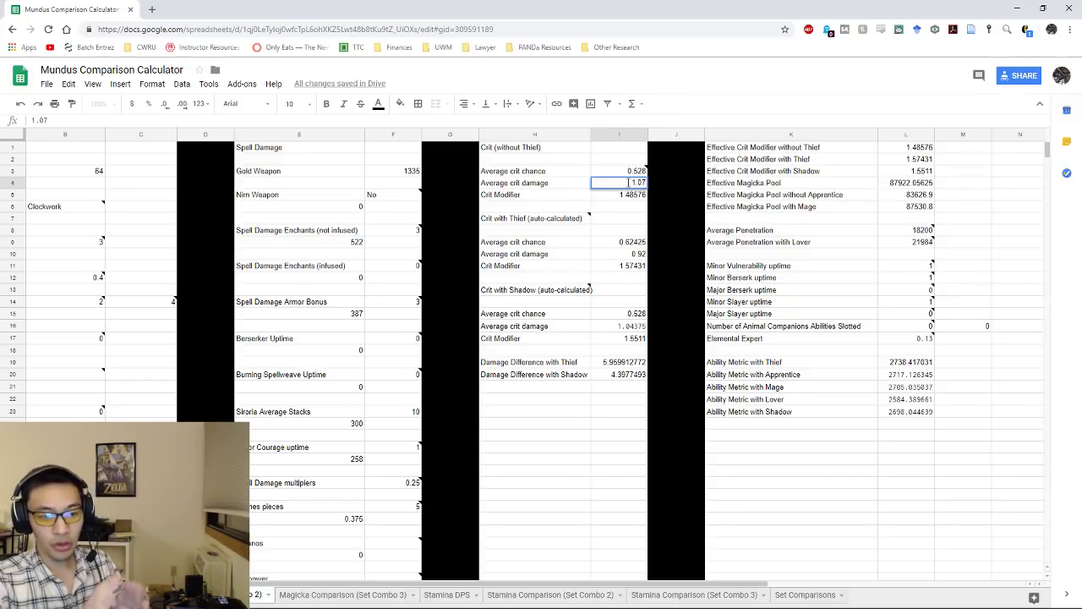
{"action": "key", "text": "Return"}
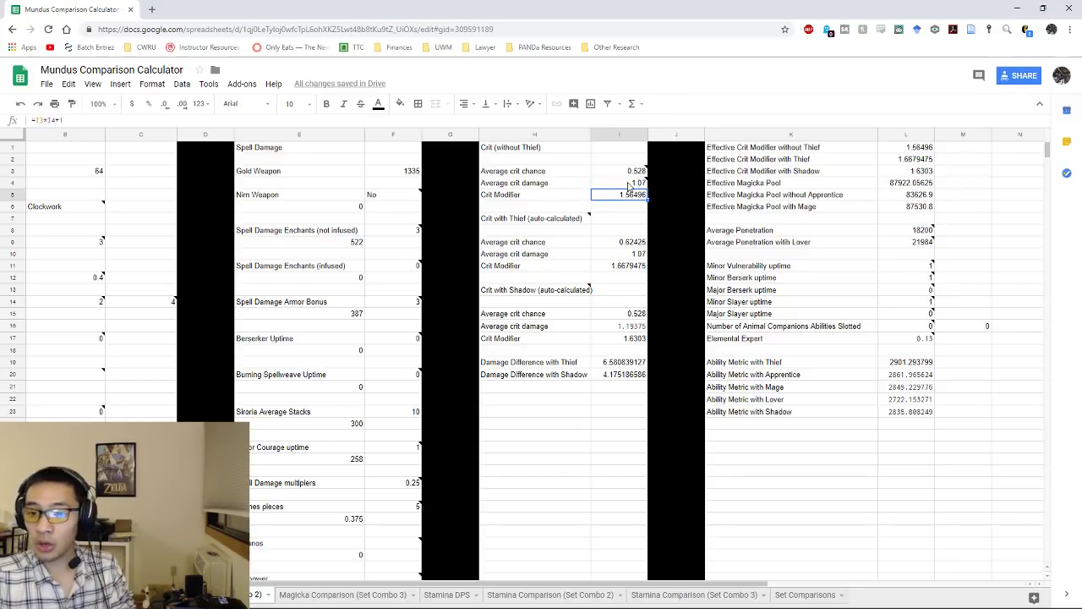
- Set the Set Combo 2 sheet's average crit damage in cell I4 back to 0.92
{"action": "left_click", "coordinate": [629, 184]}
{"action": "type", "text": "0.92"}
{"action": "key", "text": "Return"}
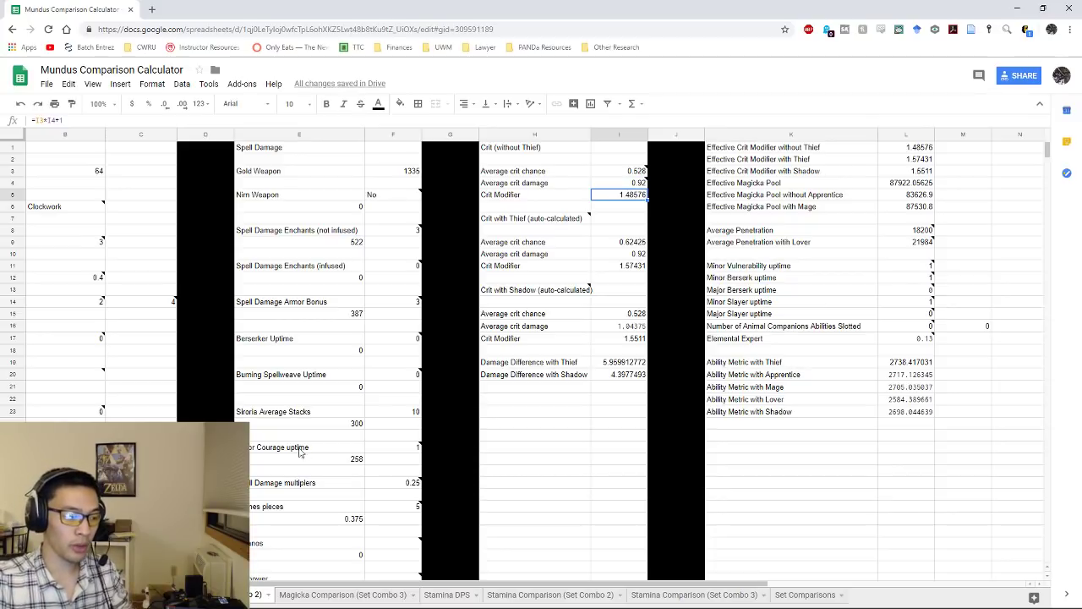
- Return to the first set's magicka sheet and enter 2667 in cell L25 below the ability metrics
{"action": "left_click", "coordinate": [258, 595]}
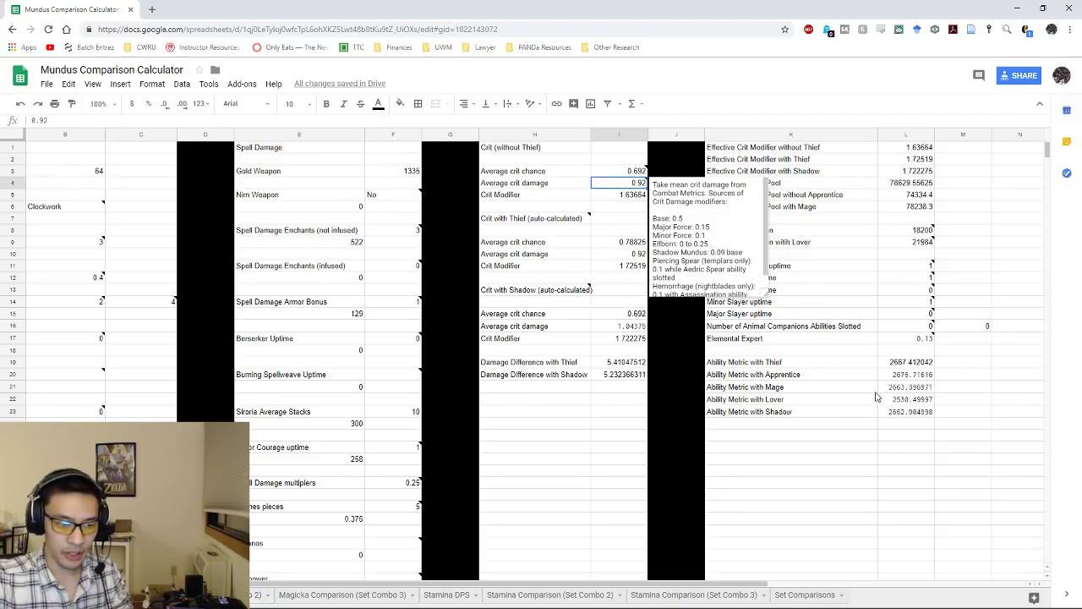
{"action": "left_click", "coordinate": [907, 426]}
{"action": "left_click", "coordinate": [908, 438]}
{"action": "type", "text": "2667"}
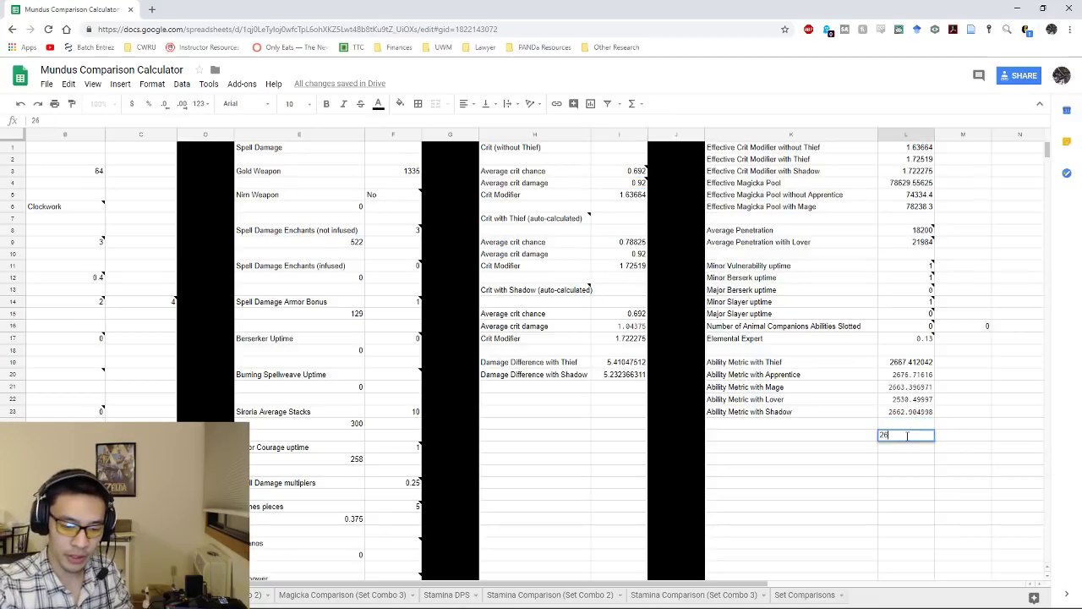
- Set the first set's average crit damage without Thief in cell I4 to 1.07
{"action": "left_click", "coordinate": [625, 185]}
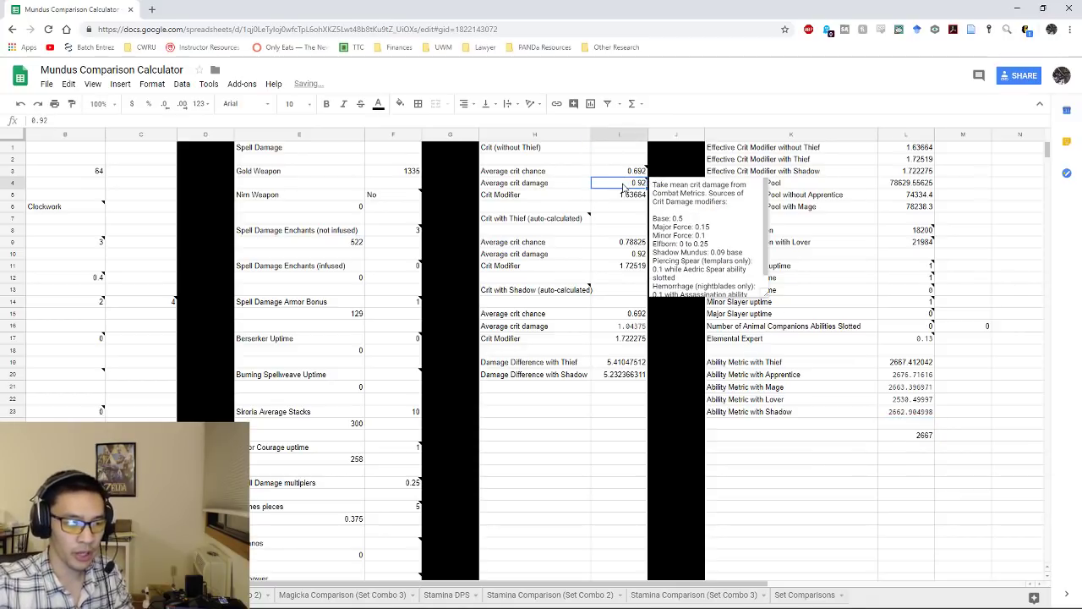
{"action": "type", "text": "1.07"}
{"action": "key", "text": "Return"}
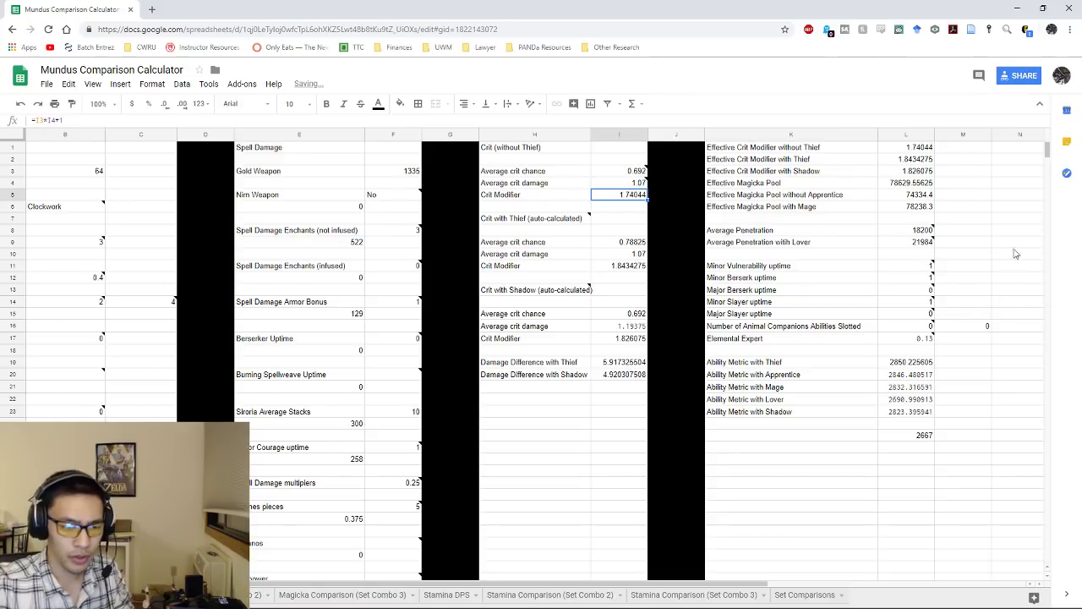
- Turn the entry in L25 into the relative-increase formula =(2850-2667)/2667
{"action": "left_click", "coordinate": [910, 435]}
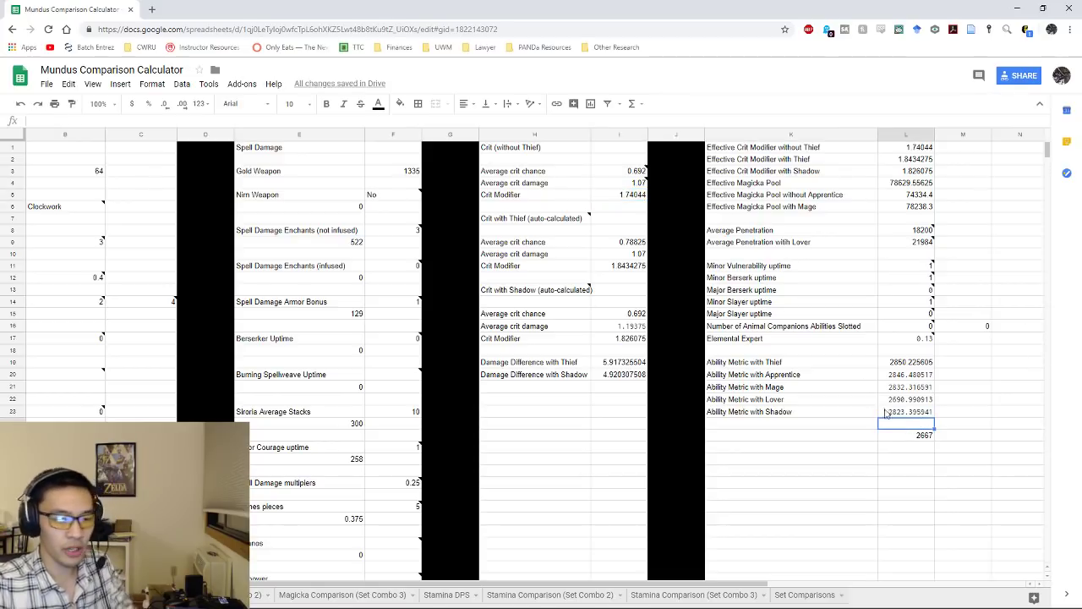
{"action": "left_click", "coordinate": [35, 121]}
{"action": "type", "text": "=2850-"}
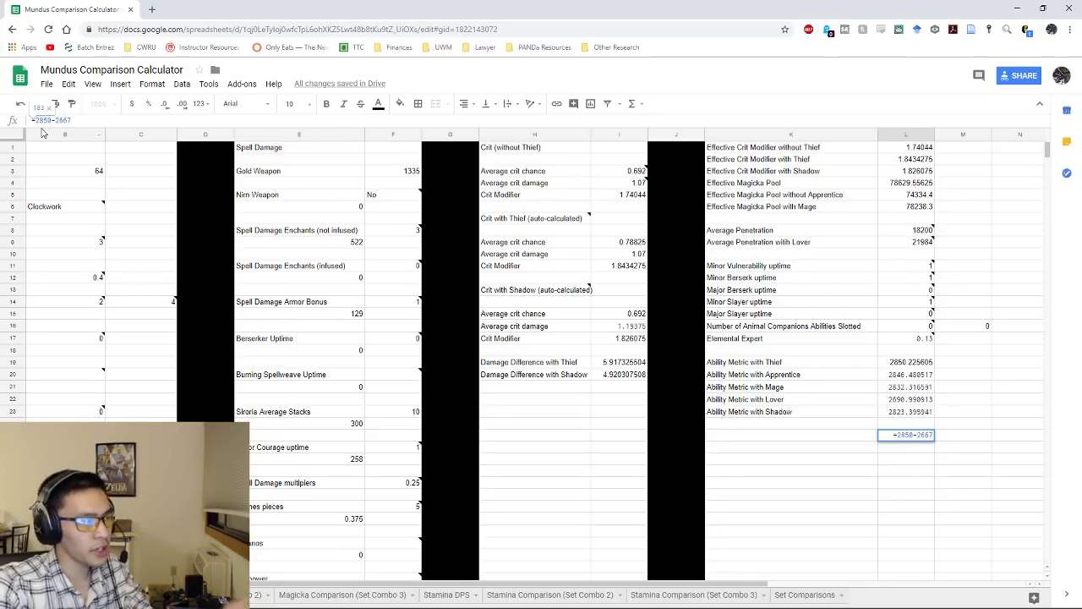
{"action": "type", "text": "("}
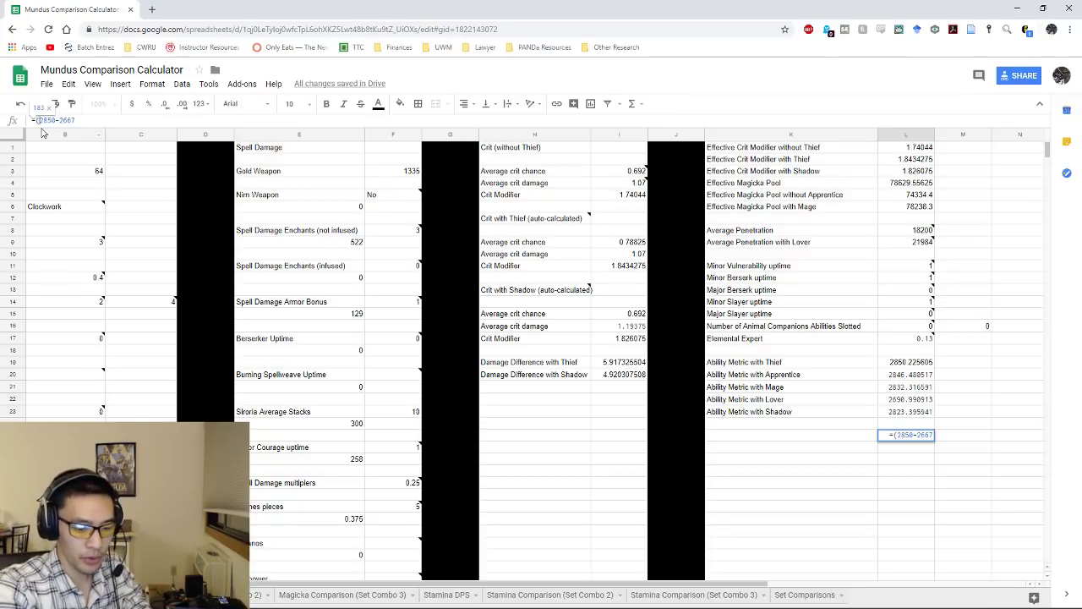
{"action": "key", "text": "End"}
{"action": "type", "text": ")/2667"}
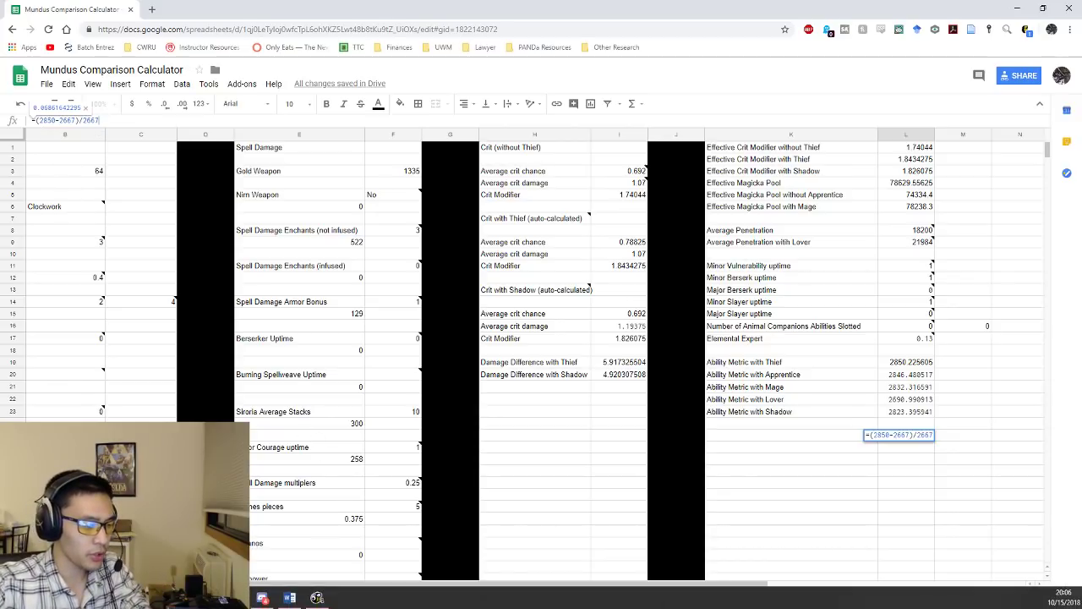
- Switch to the Set Combo 2 magicka sheet and enter 2738 in cell L25 below the ability metrics
{"action": "left_click", "coordinate": [260, 594]}
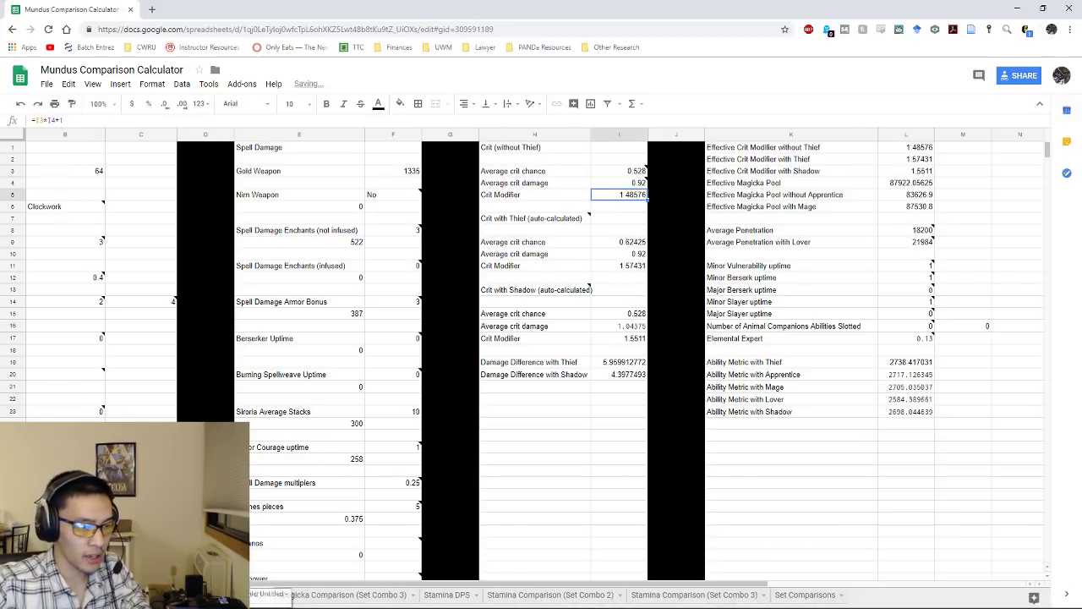
{"action": "left_click", "coordinate": [908, 435]}
{"action": "type", "text": "2738"}
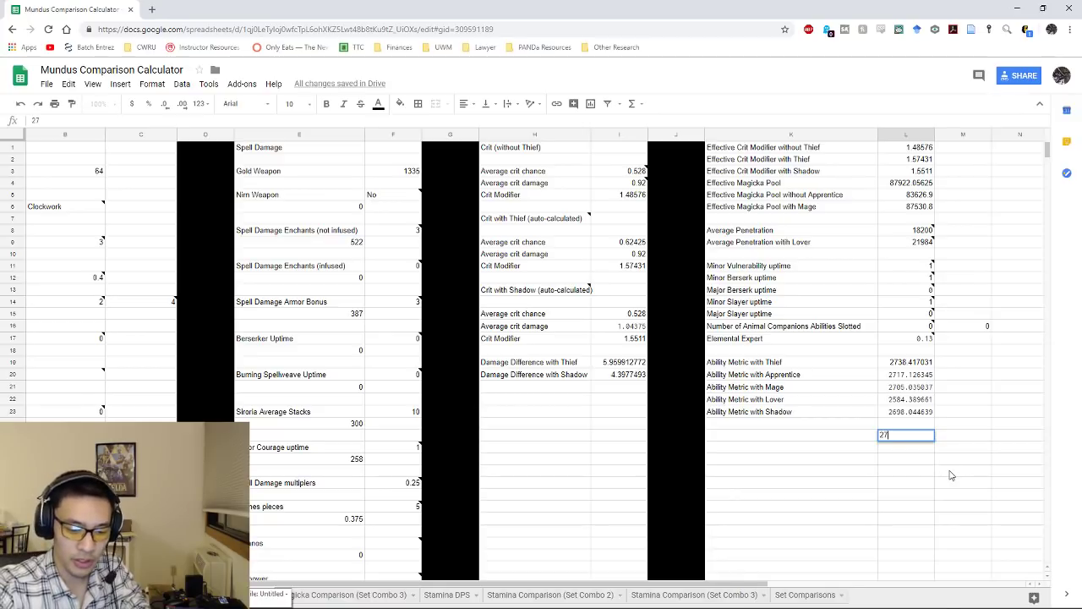
- Change the Set Combo 2 sheet's average crit damage without Thief to 1.07
{"action": "left_click", "coordinate": [633, 183]}
{"action": "type", "text": "1.07"}
{"action": "key", "text": "Return"}
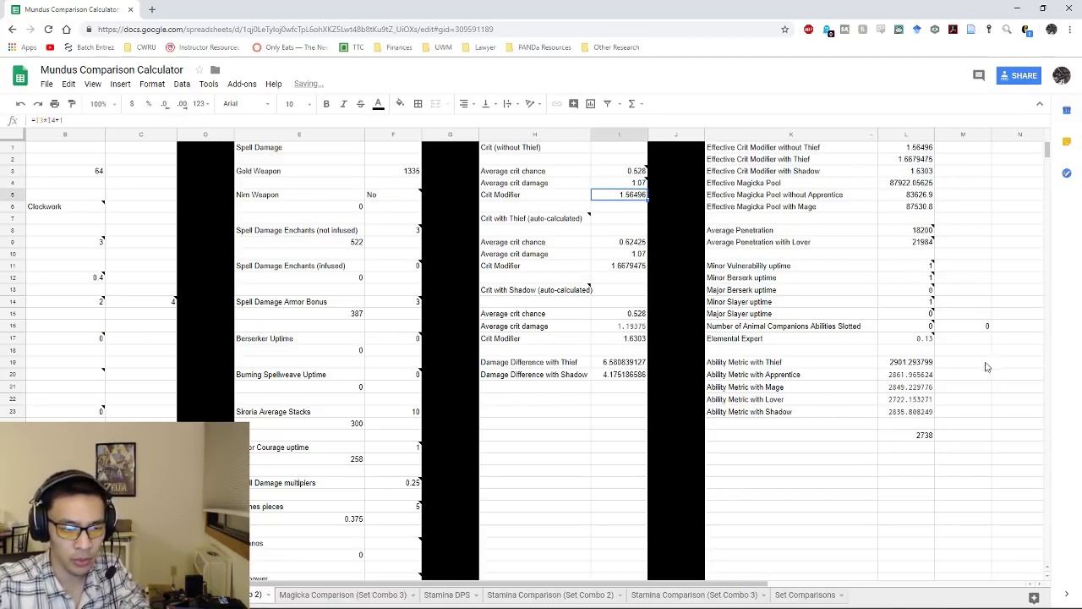
- Turn the Set Combo 2 entry in L25 into =(2901-2738)/2738 and compare its result with the first set's sheet
{"action": "left_click", "coordinate": [909, 436]}
{"action": "left_click", "coordinate": [33, 123]}
{"action": "type", "text": "="}
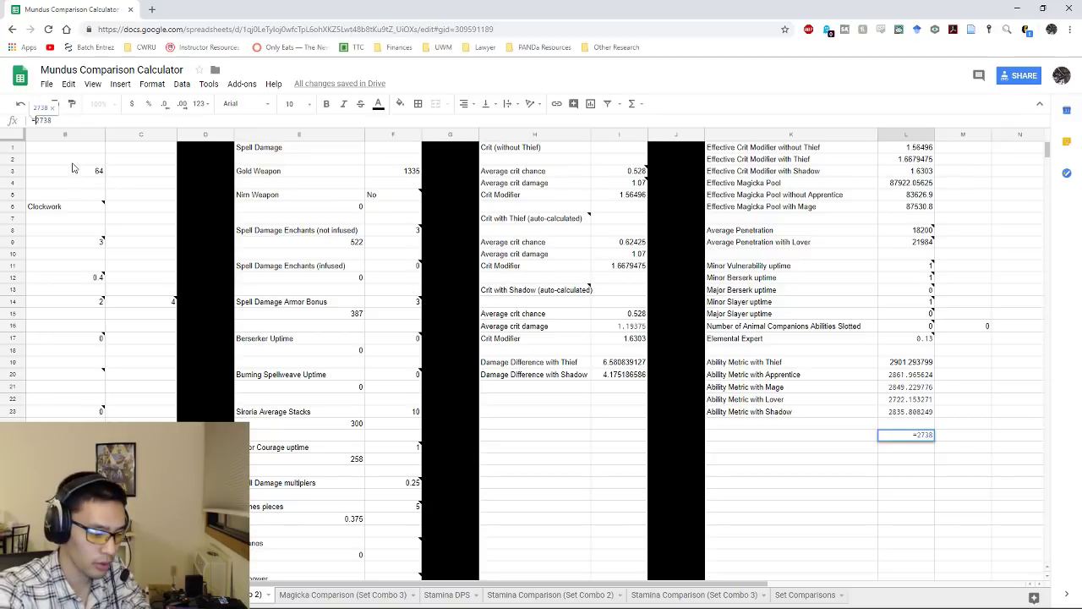
{"action": "type", "text": "2901-"}
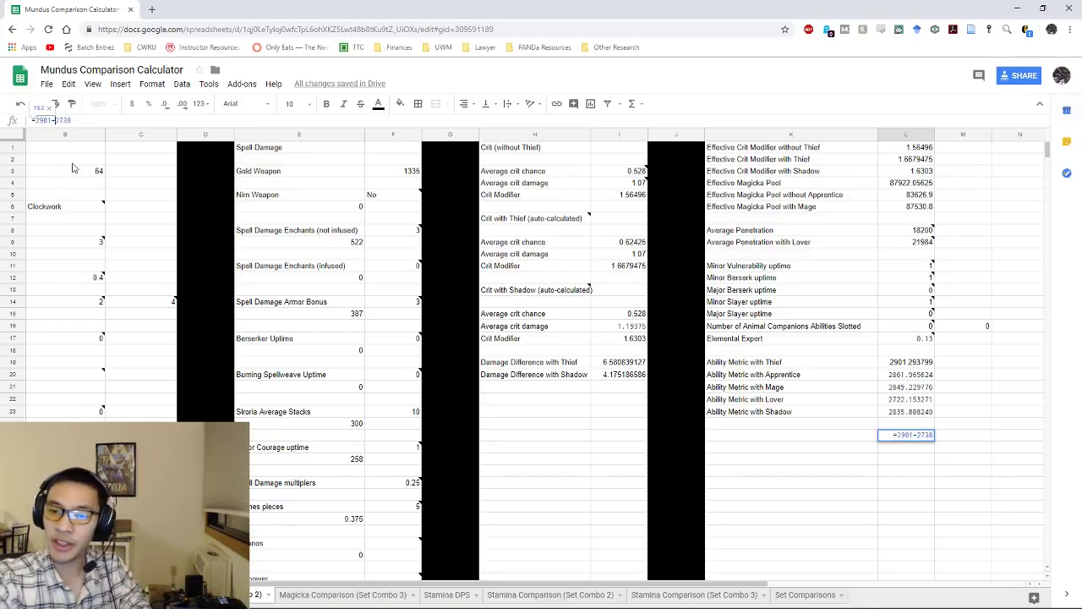
{"action": "type", "text": "("}
{"action": "type", "text": ")"}
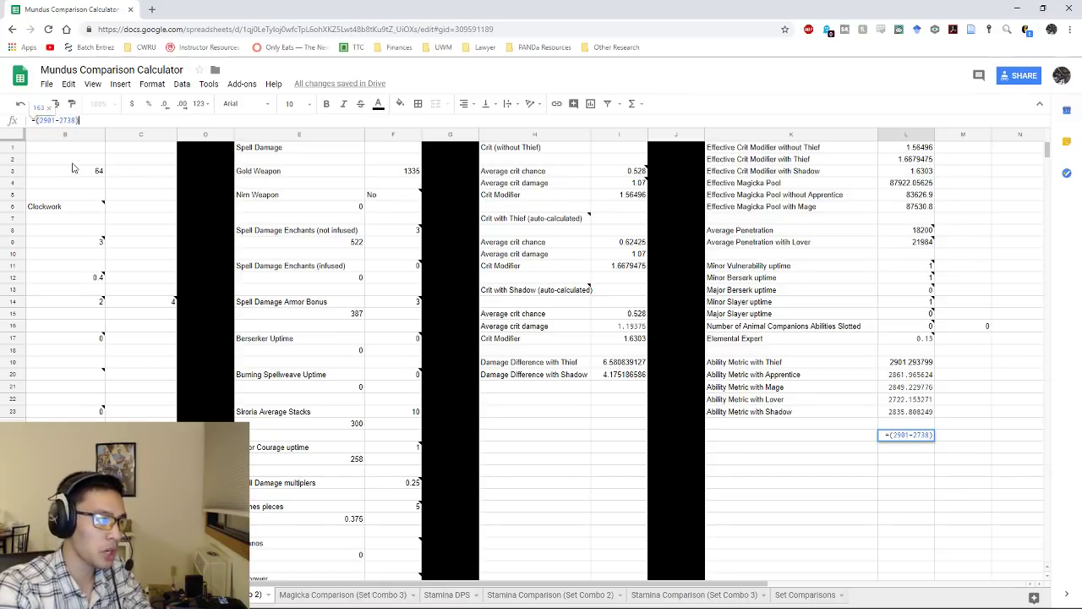
{"action": "type", "text": "/2738"}
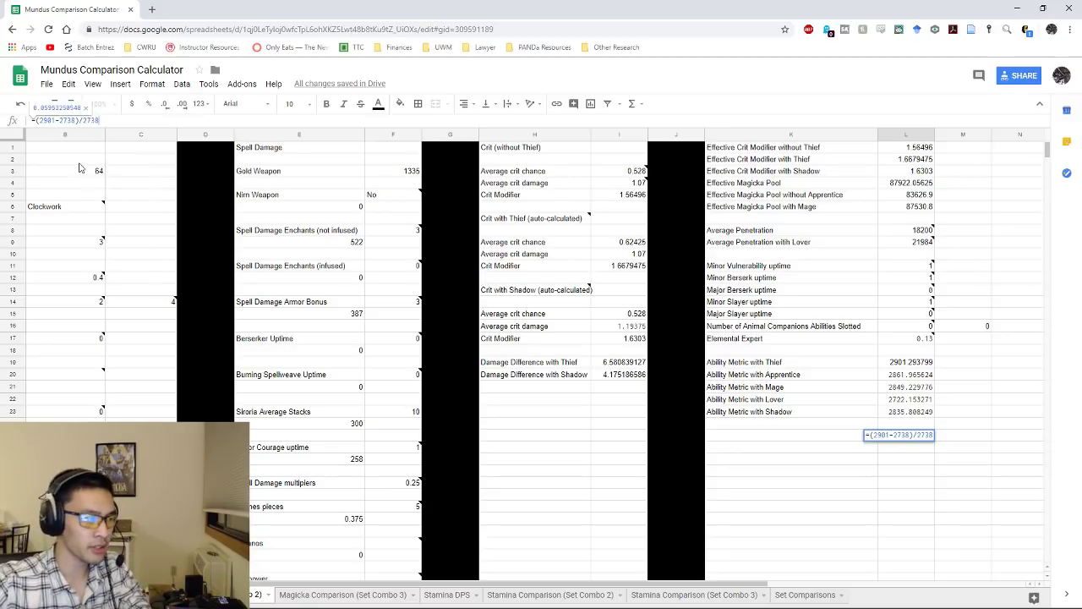
{"action": "key", "text": "Return"}
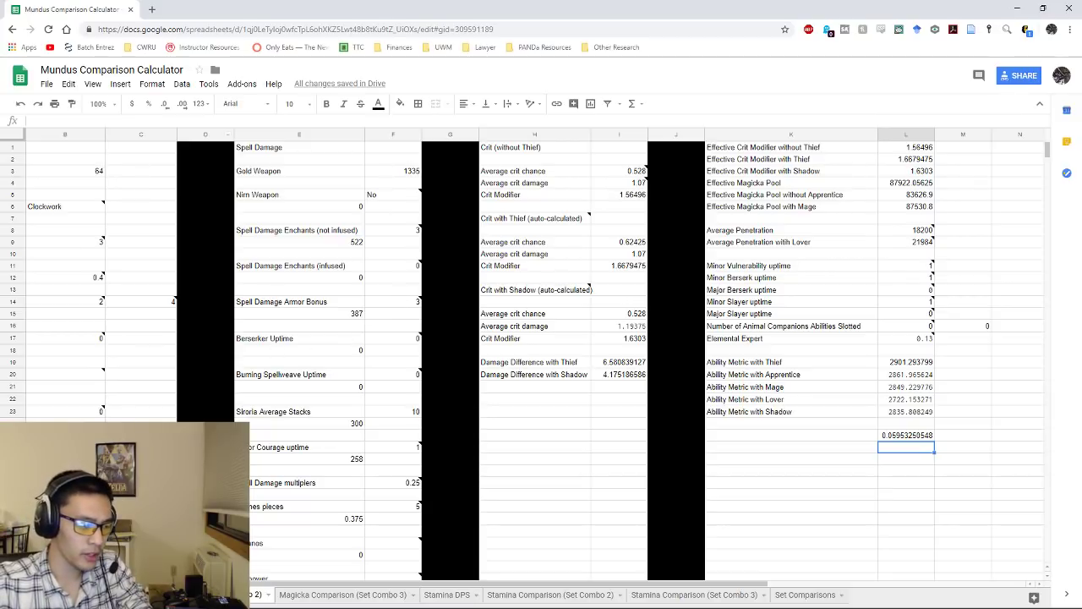
{"action": "key", "text": "ctrl+shift+Page_Up"}
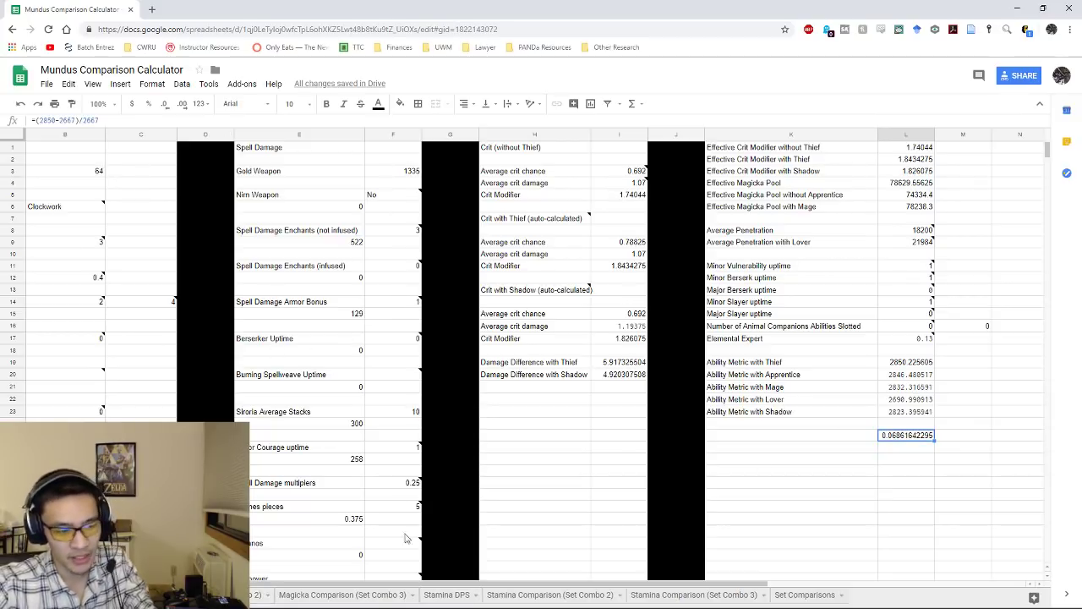
{"action": "key", "text": "ctrl+shift+Page_Down"}
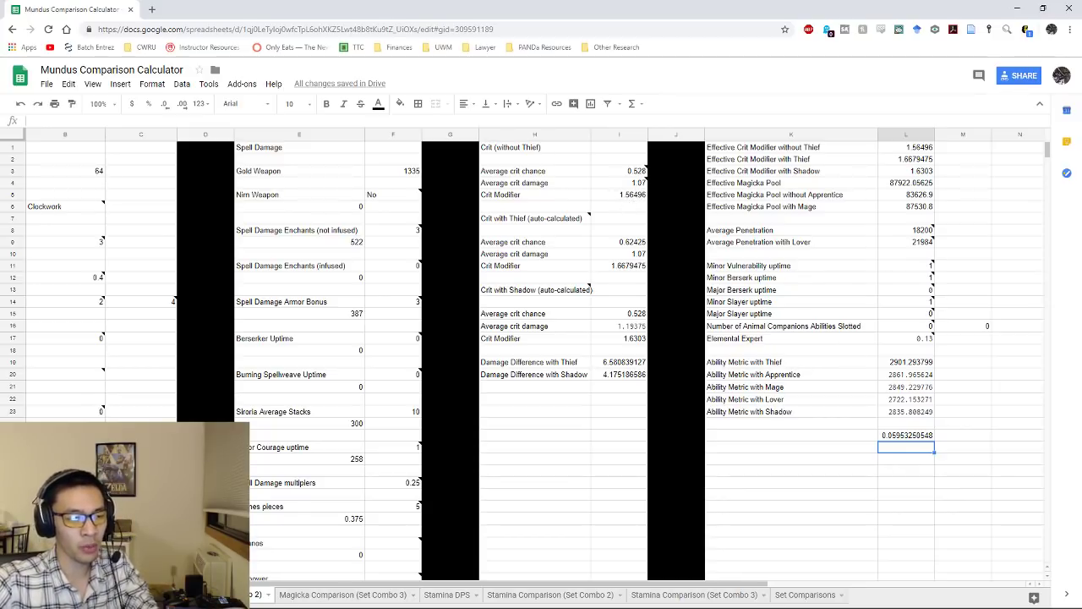
- Compare the crit chance, crit damage and crit modifier between the first magicka set's sheet and the Set Combo 2 sheet
{"action": "mouse_move", "coordinate": [342, 606]}
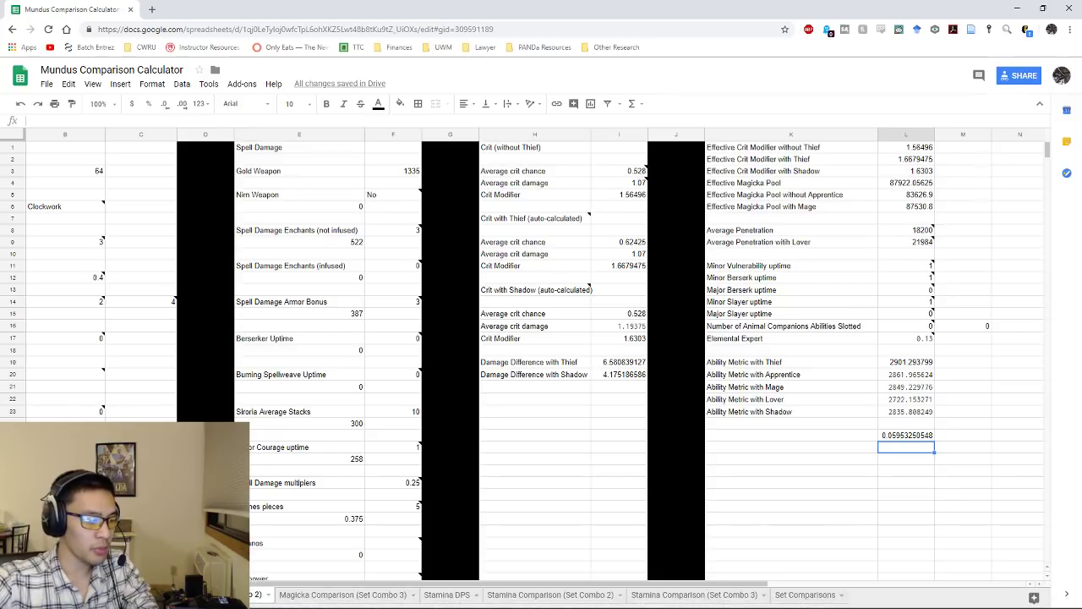
{"action": "left_click", "coordinate": [262, 595]}
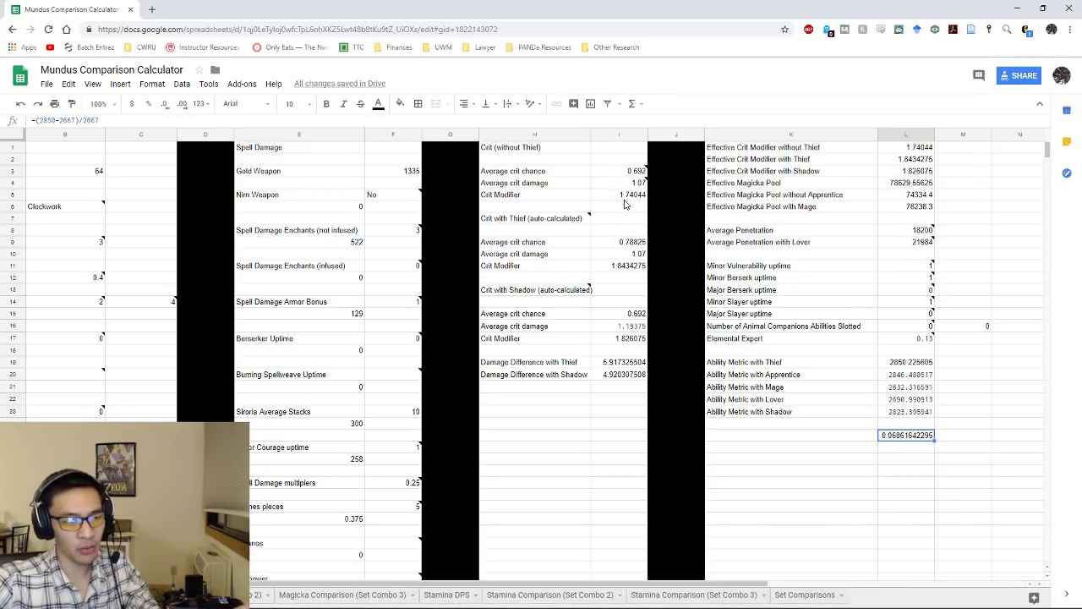
{"action": "key", "text": "ctrl+shift+Page_Up"}
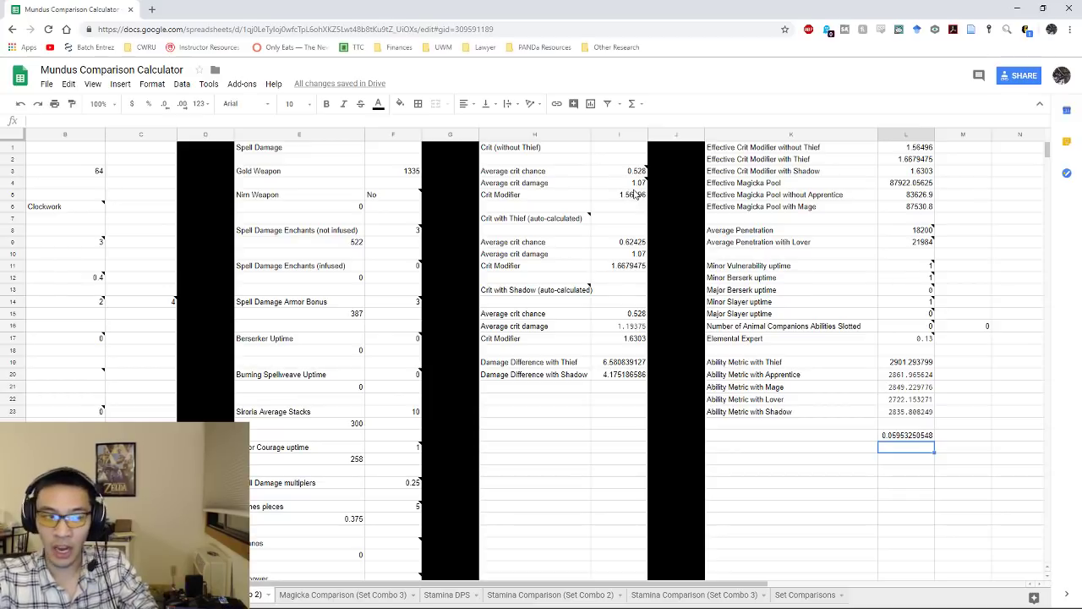
{"action": "mouse_move", "coordinate": [638, 175]}
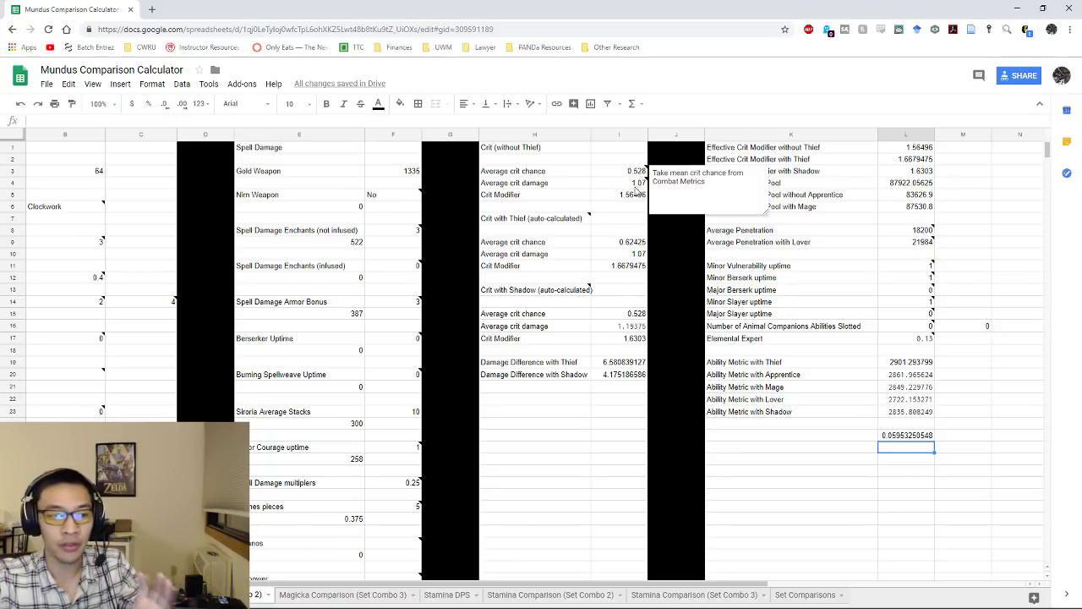
- Switch to the Set Combo 3 magicka sheet and set its average crit damage without Thief to 0.82
{"action": "left_click", "coordinate": [319, 595]}
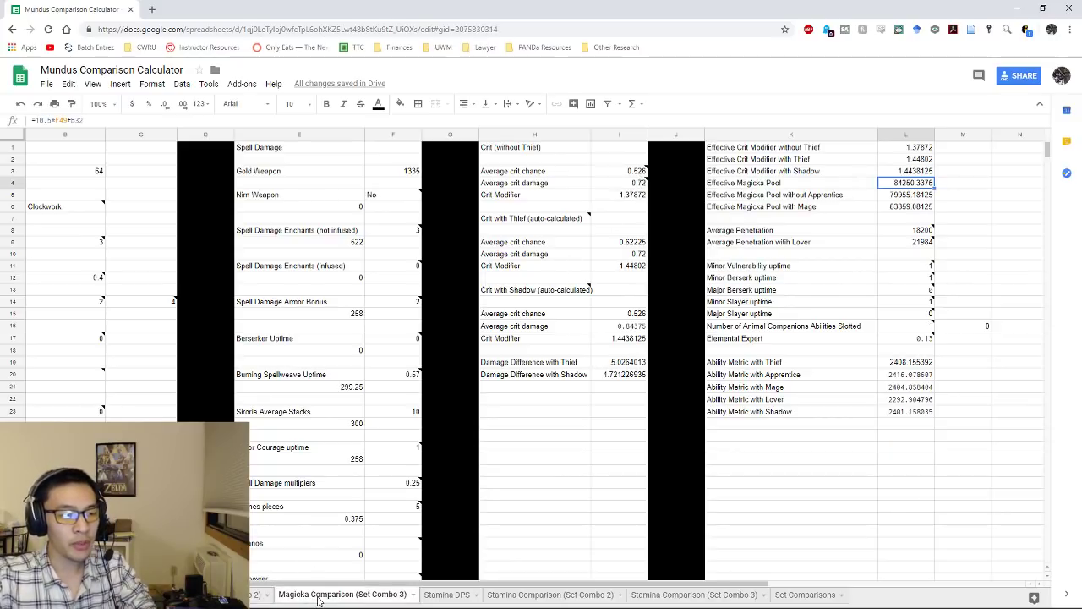
{"action": "left_click", "coordinate": [640, 185]}
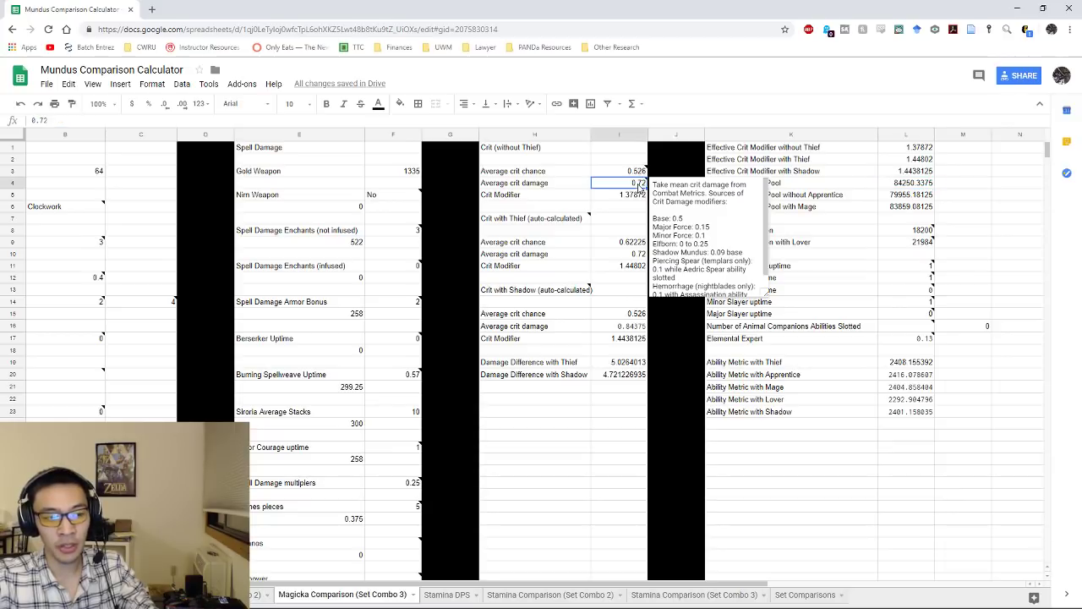
{"action": "type", "text": "0.82"}
{"action": "key", "text": "Return"}
{"action": "key", "text": "Up"}
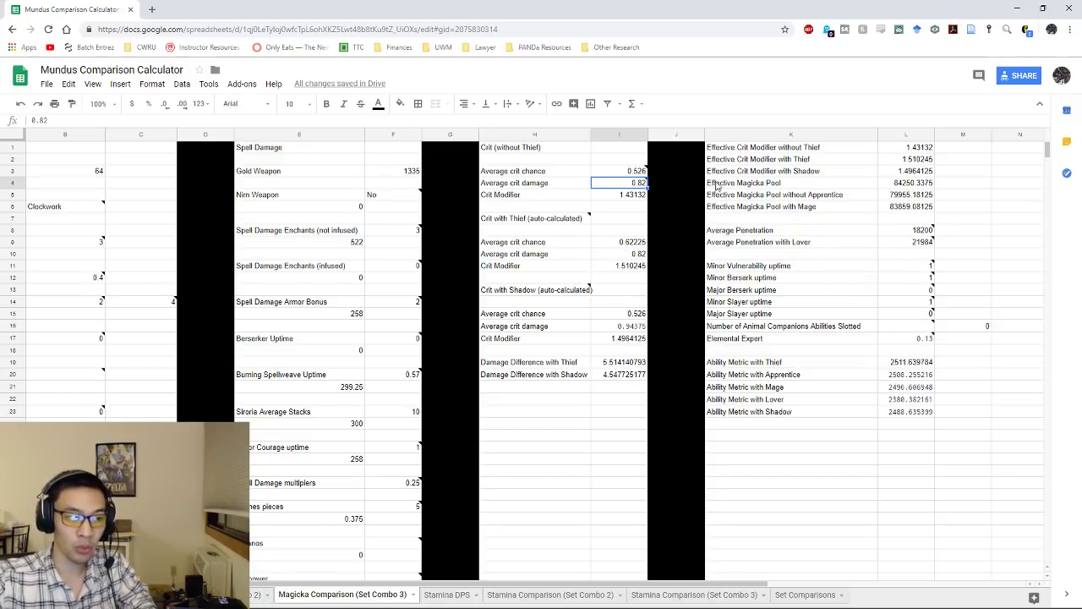
- Enter 2511 in cell L25 below the ability metrics of the Set Combo 3 magicka sheet
{"action": "left_click", "coordinate": [913, 438]}
{"action": "type", "text": "2511"}
{"action": "key", "text": "Return"}
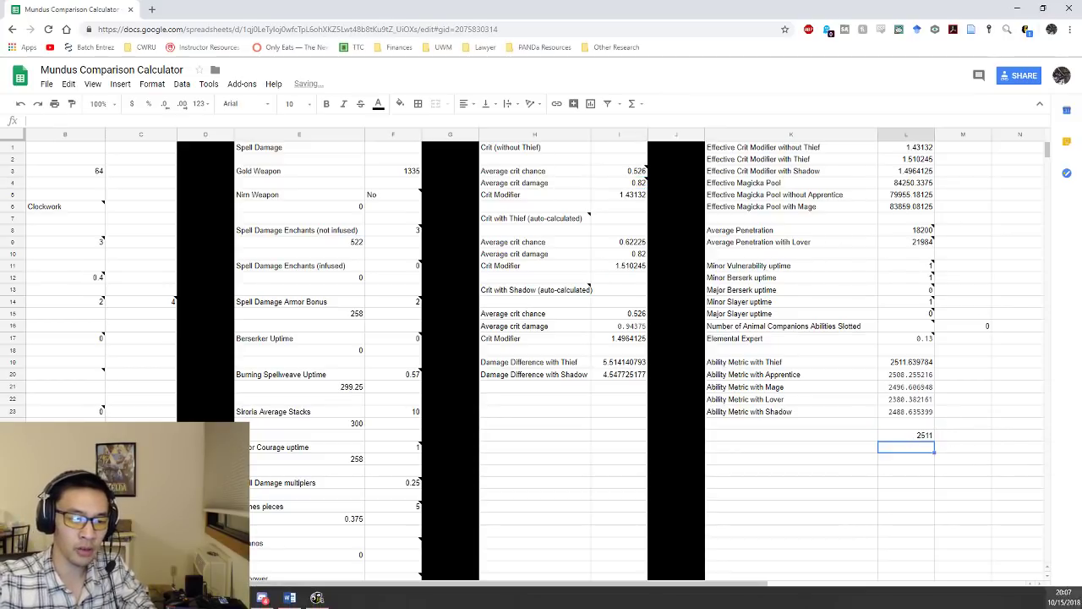
- Change the Set Combo 3 magicka sheet's average crit damage without Thief to 0.97
{"action": "left_click", "coordinate": [623, 183]}
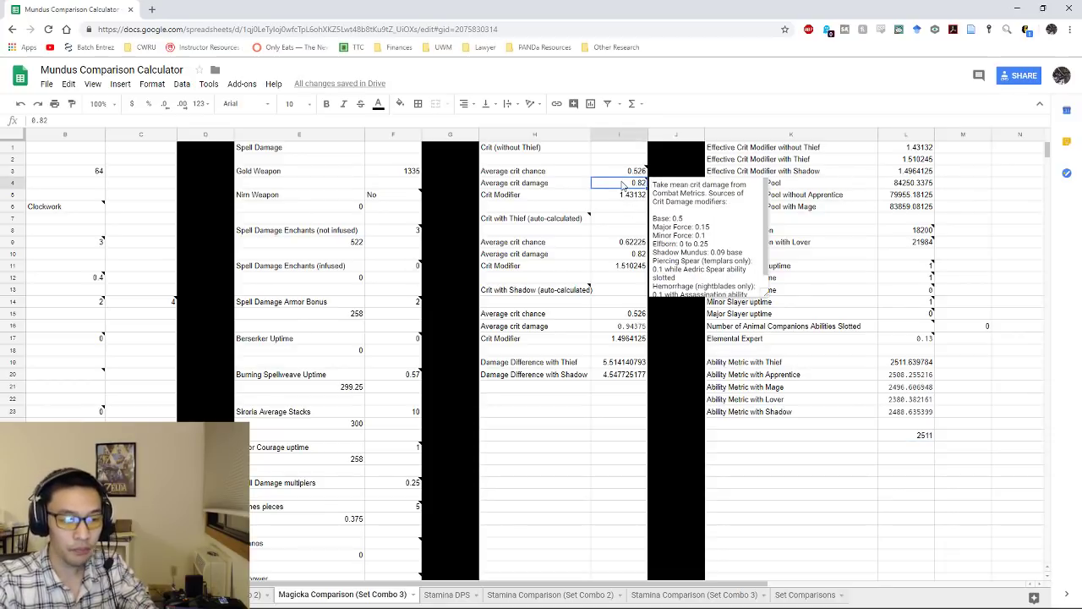
{"action": "type", "text": "0.97"}
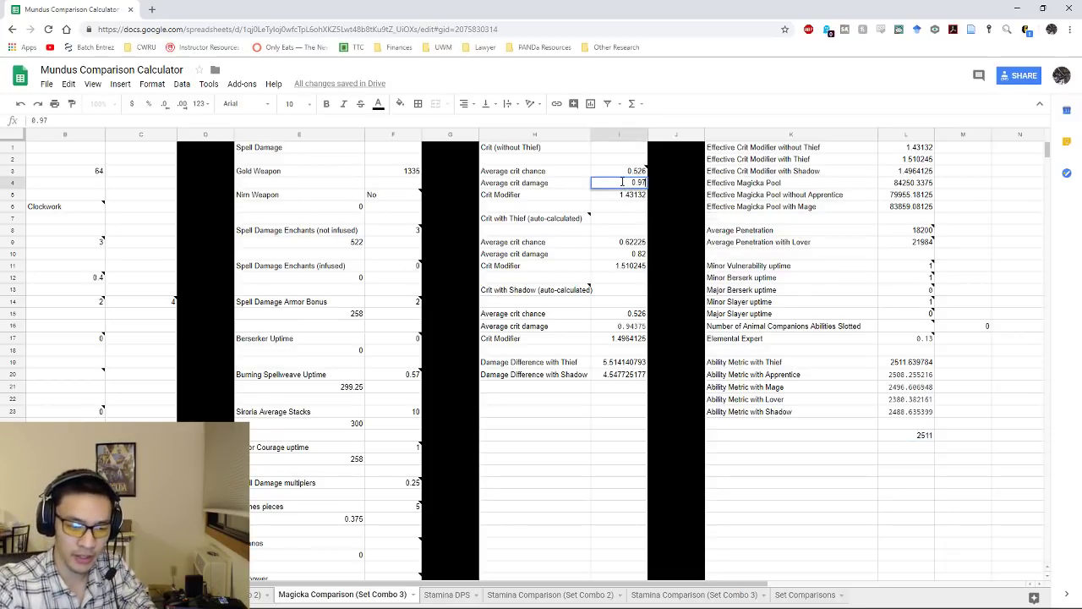
{"action": "key", "text": "Return"}
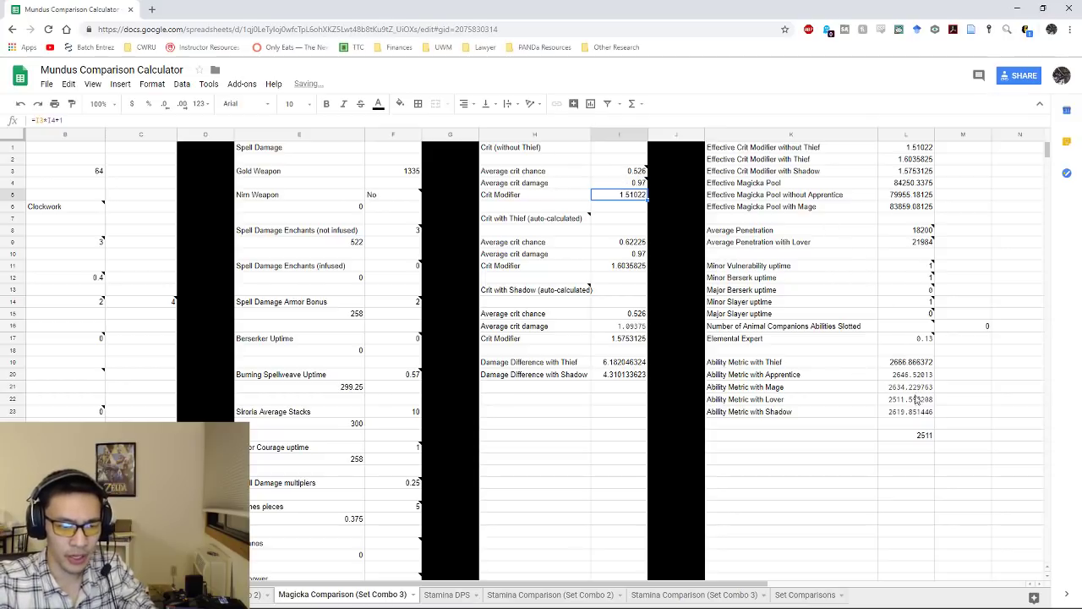
- Turn the Set Combo 3 entry in L25 into the relative-increase formula =(2665-2511)/2511
{"action": "left_click", "coordinate": [905, 436]}
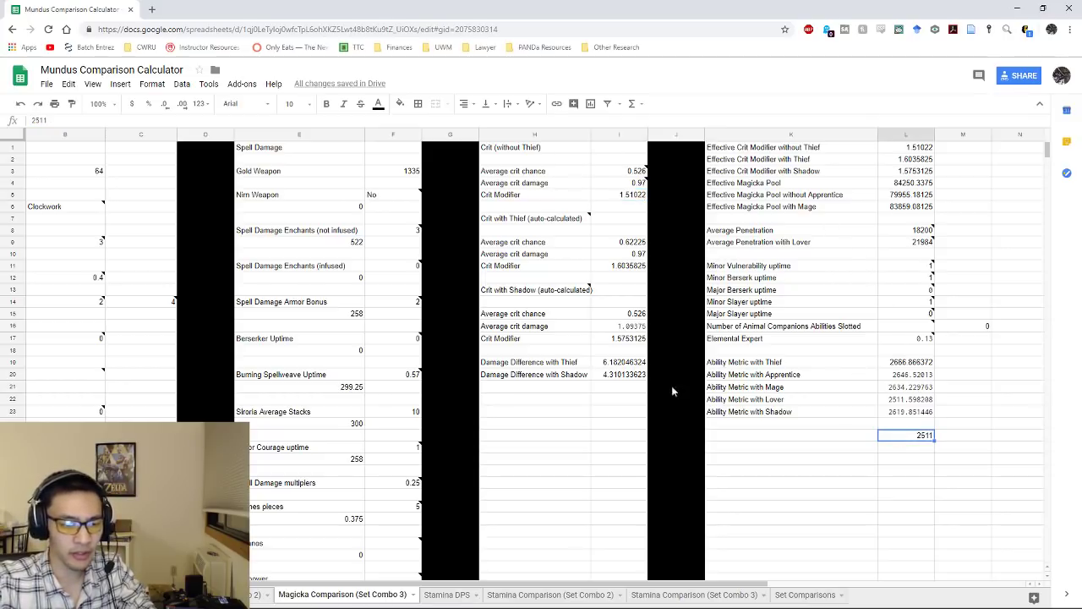
{"action": "left_click", "coordinate": [32, 122]}
{"action": "type", "text": "=2665-"}
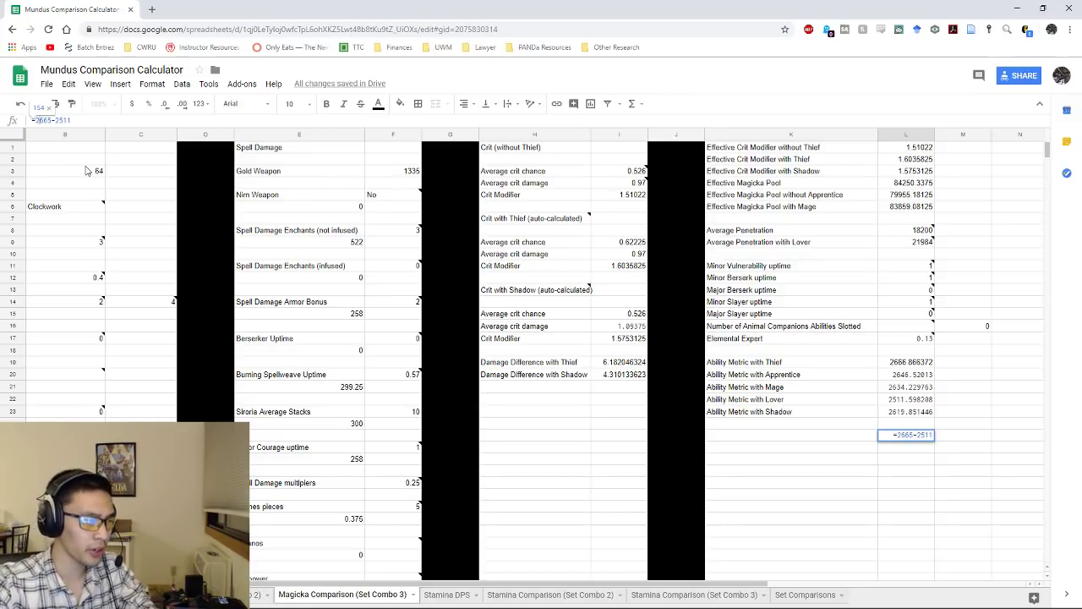
{"action": "type", "text": "("}
{"action": "type", "text": ")"}
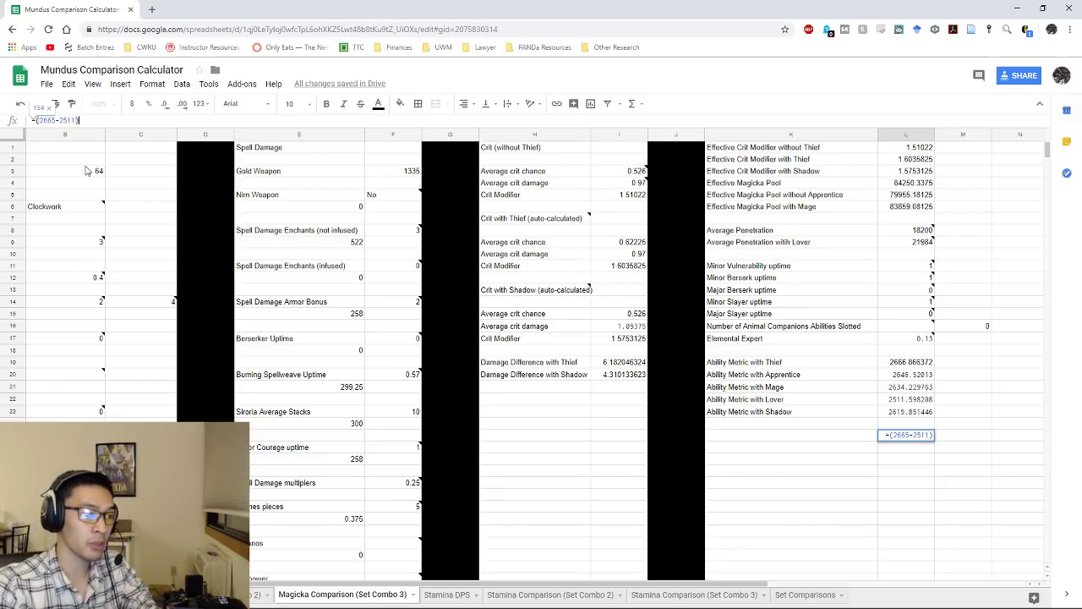
{"action": "type", "text": "/2511"}
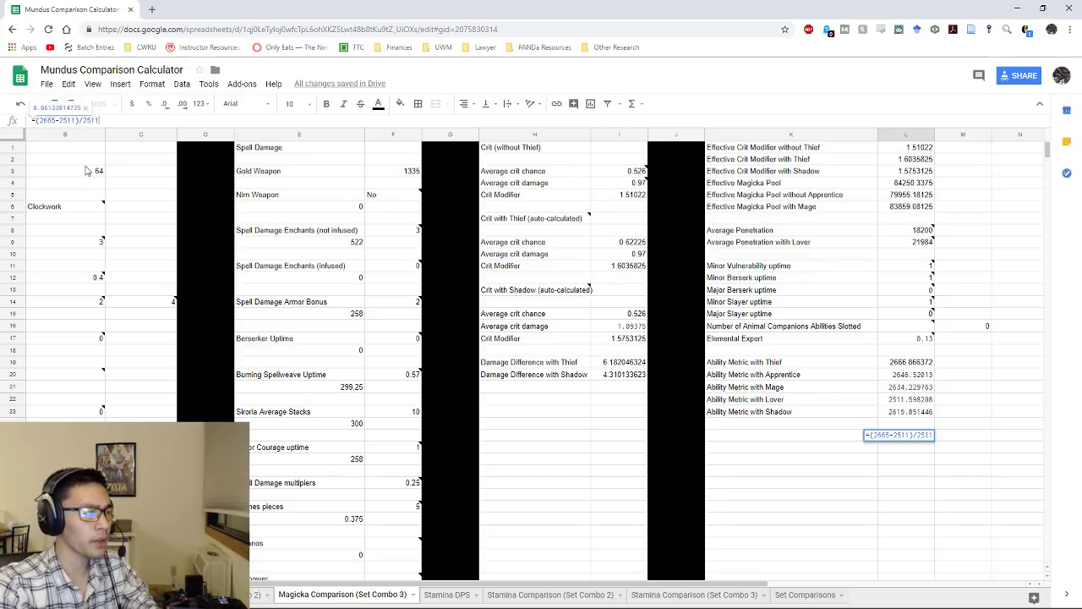
{"action": "key", "text": "Return"}
{"action": "key", "text": "Up"}
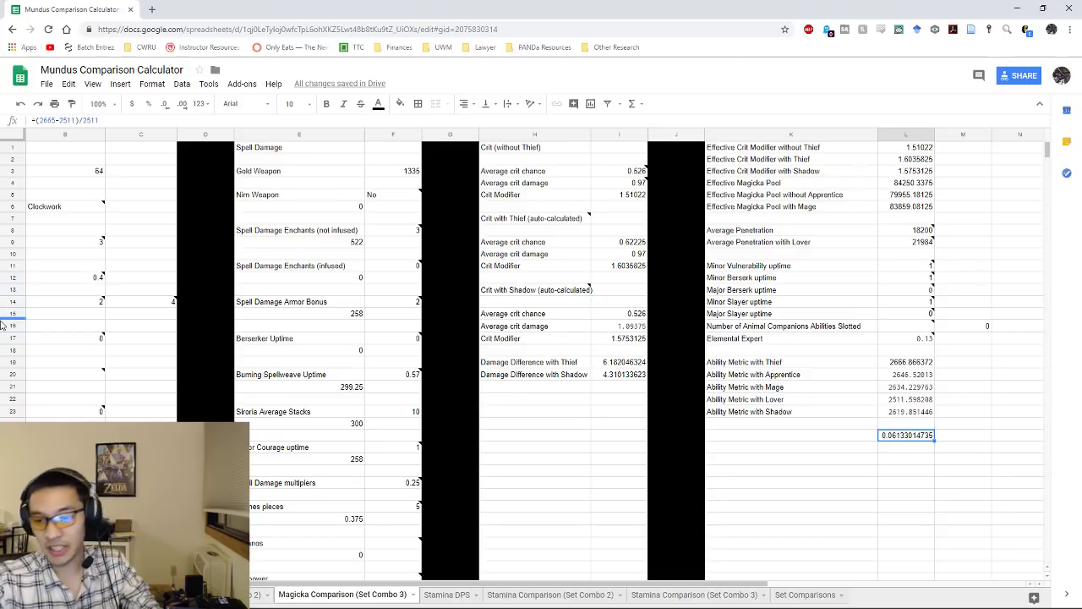
- Switch to the Stamina DPS sheet and enter 2813 in cell L25 below the ability metrics
{"action": "mouse_move", "coordinate": [27, 306]}
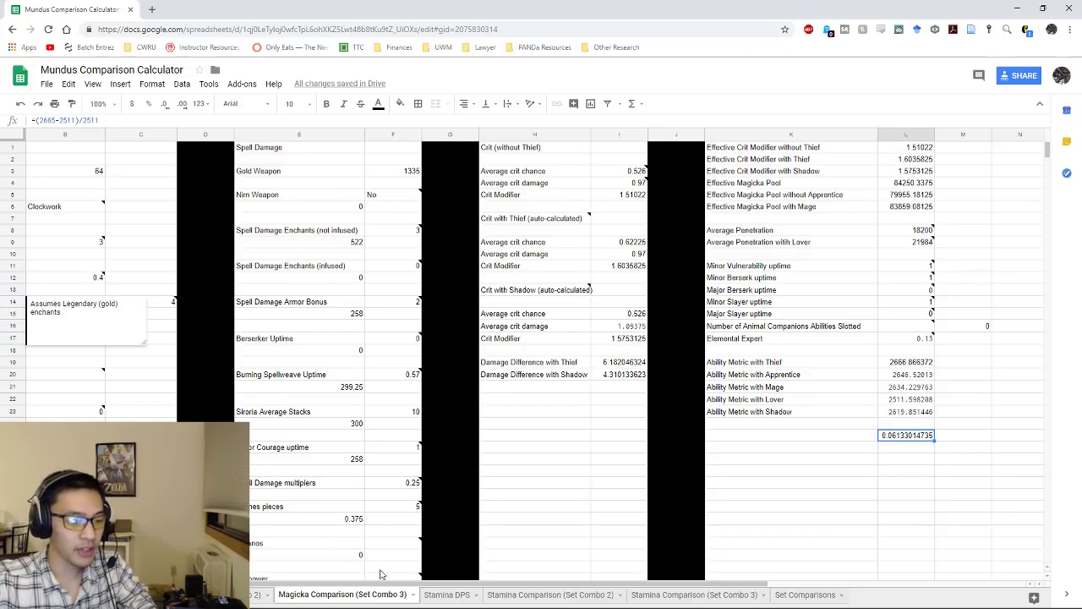
{"action": "left_click", "coordinate": [445, 596]}
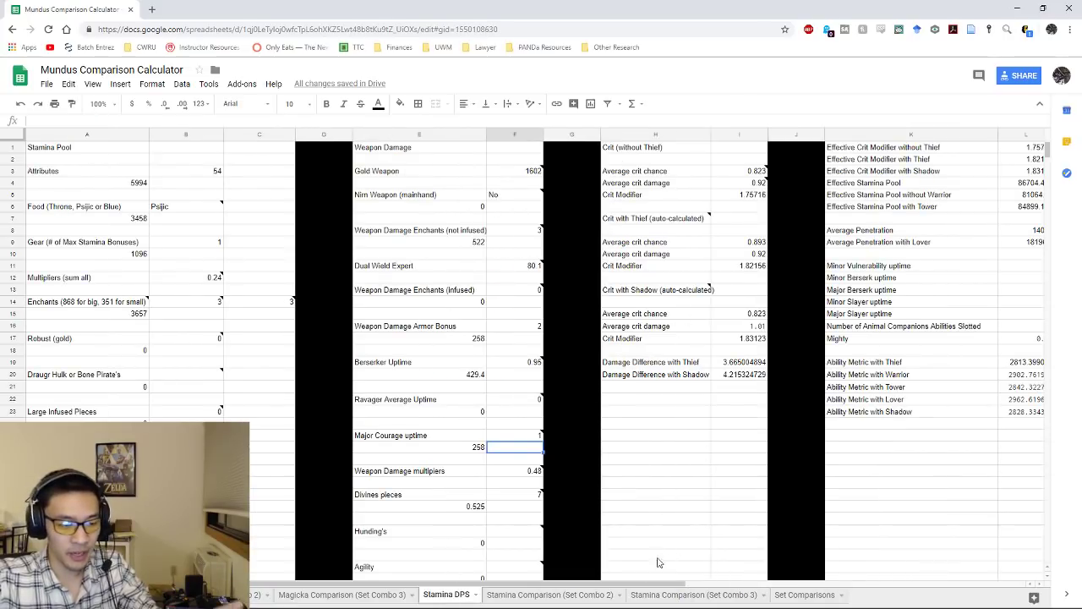
{"action": "left_click", "coordinate": [749, 173]}
{"action": "mouse_move", "coordinate": [744, 191]}
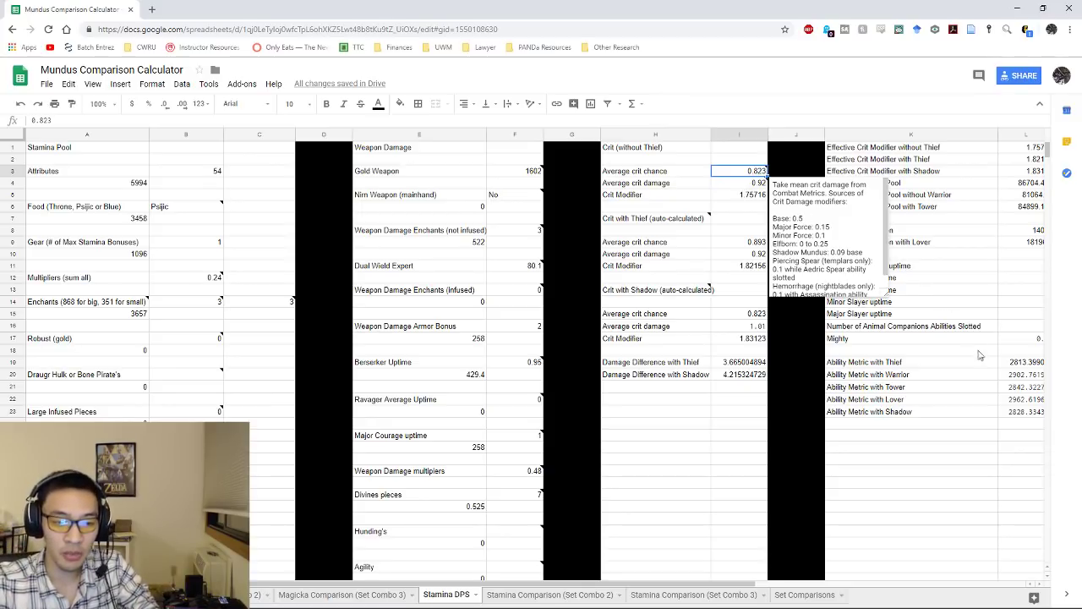
{"action": "left_click", "coordinate": [1019, 436]}
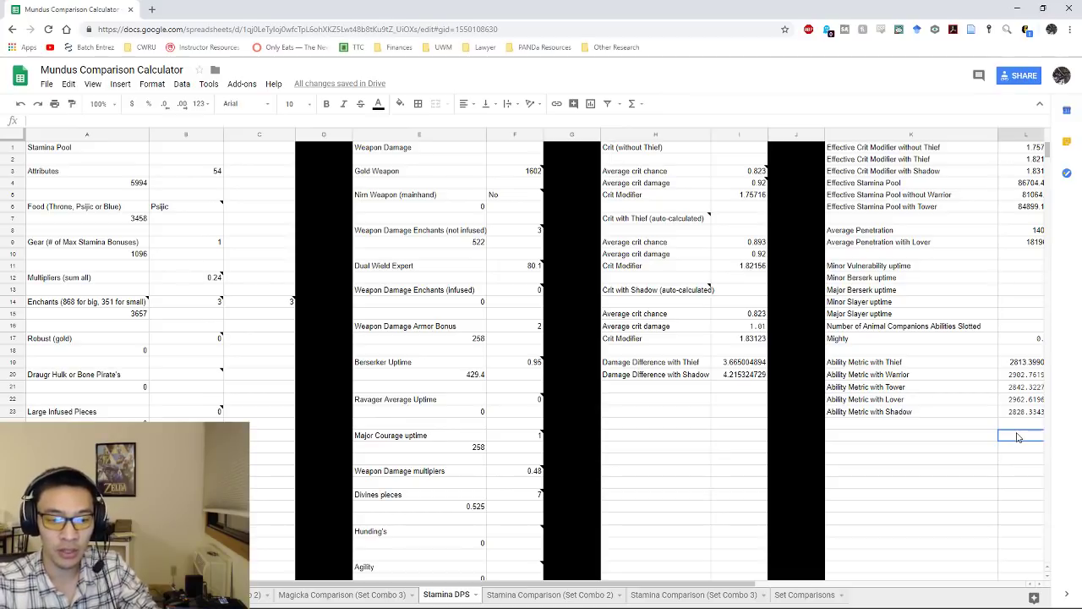
{"action": "type", "text": "2813"}
{"action": "key", "text": "Return"}
{"action": "key", "text": "Up"}
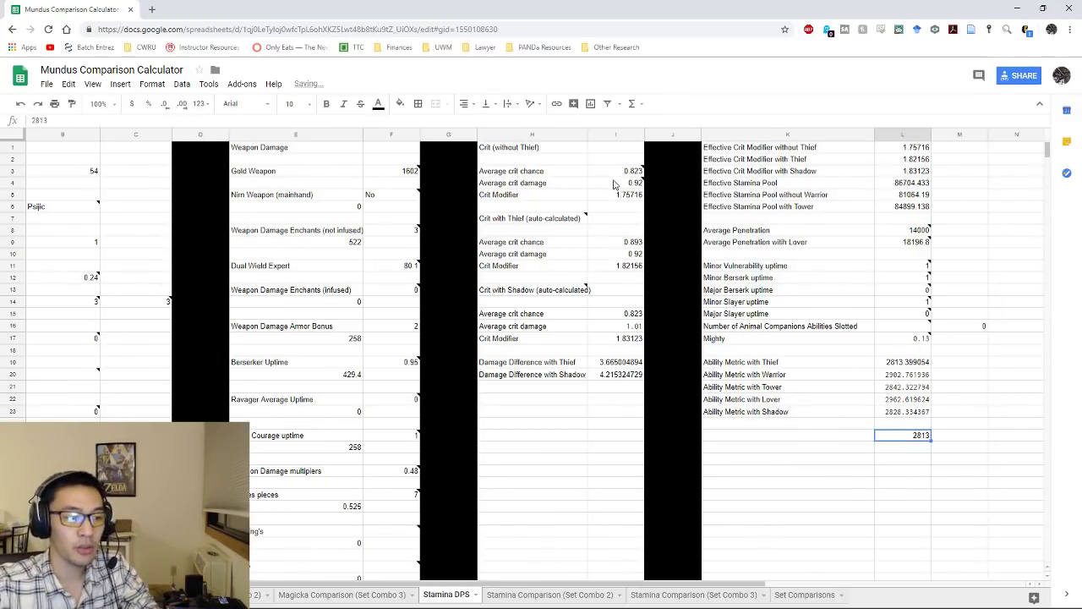
- Change the Stamina DPS sheet's average crit damage without Thief to 1.07
{"action": "left_click", "coordinate": [615, 184]}
{"action": "type", "text": "1.07"}
{"action": "key", "text": "Return"}
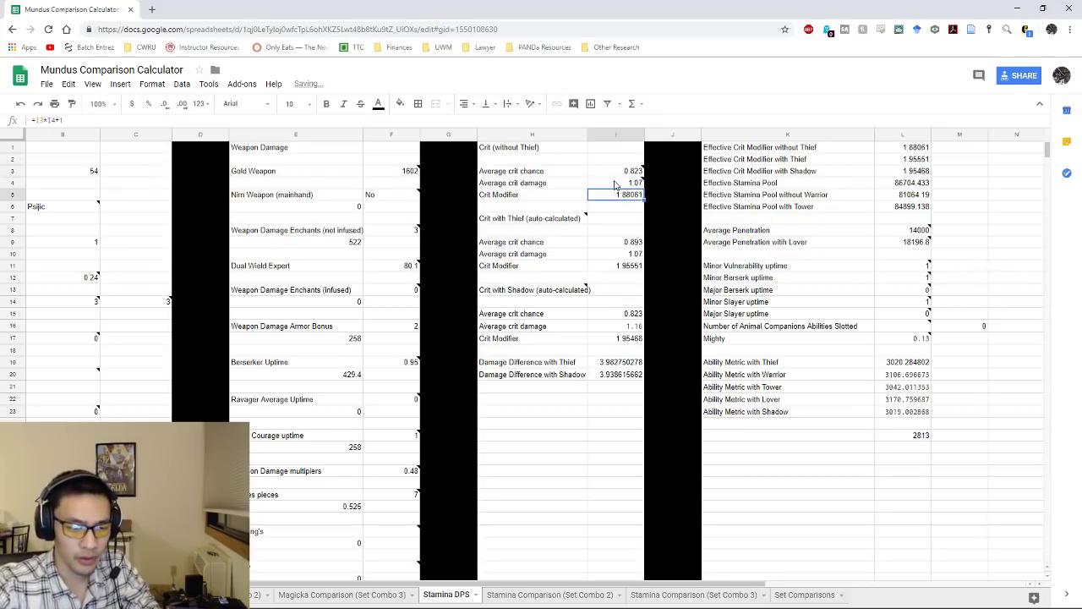
- Turn the Stamina DPS entry in L25 into =(3020-2813)/2813 and compare its result with the first magicka set's sheet
{"action": "left_click", "coordinate": [913, 437]}
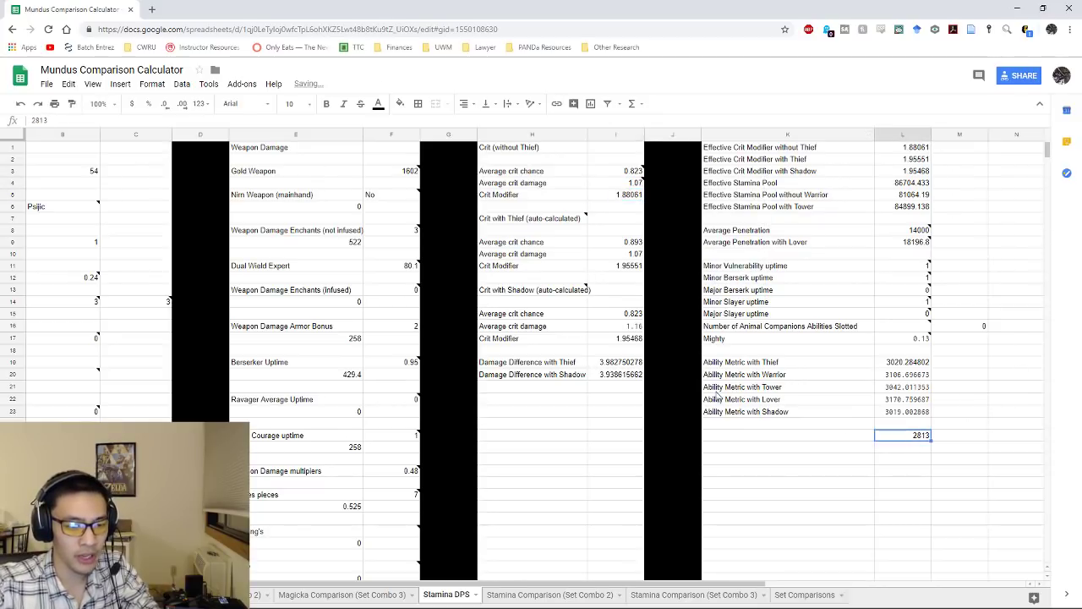
{"action": "left_click", "coordinate": [34, 121]}
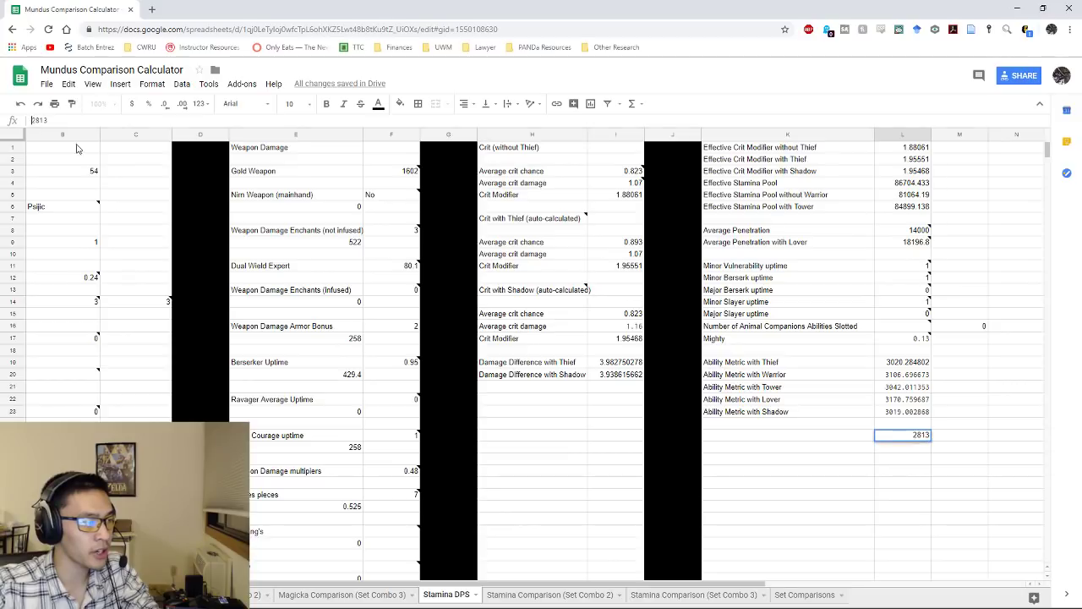
{"action": "type", "text": "="}
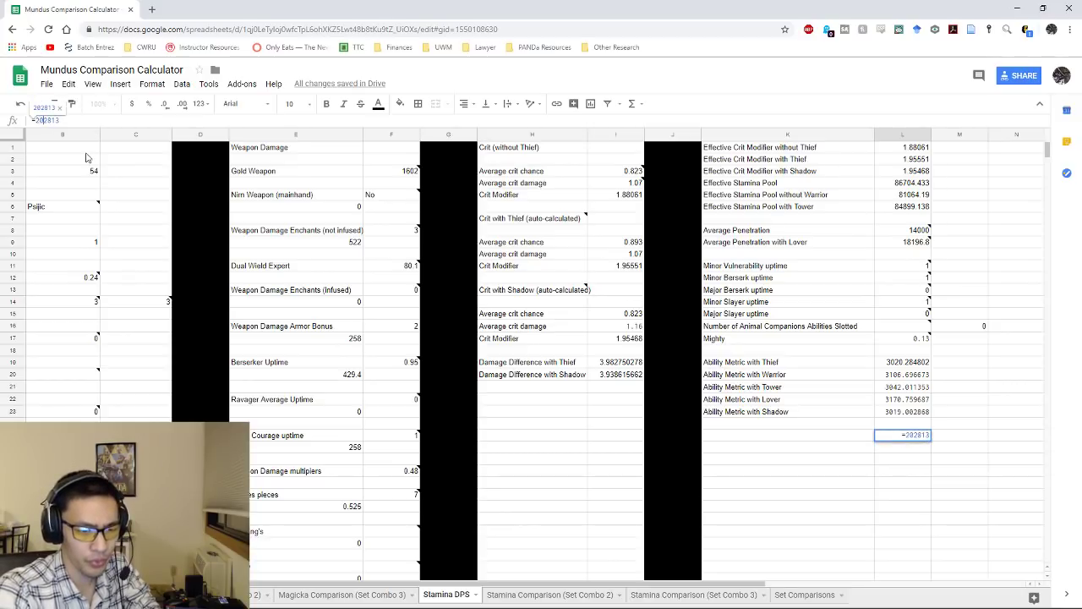
{"action": "type", "text": "3020-"}
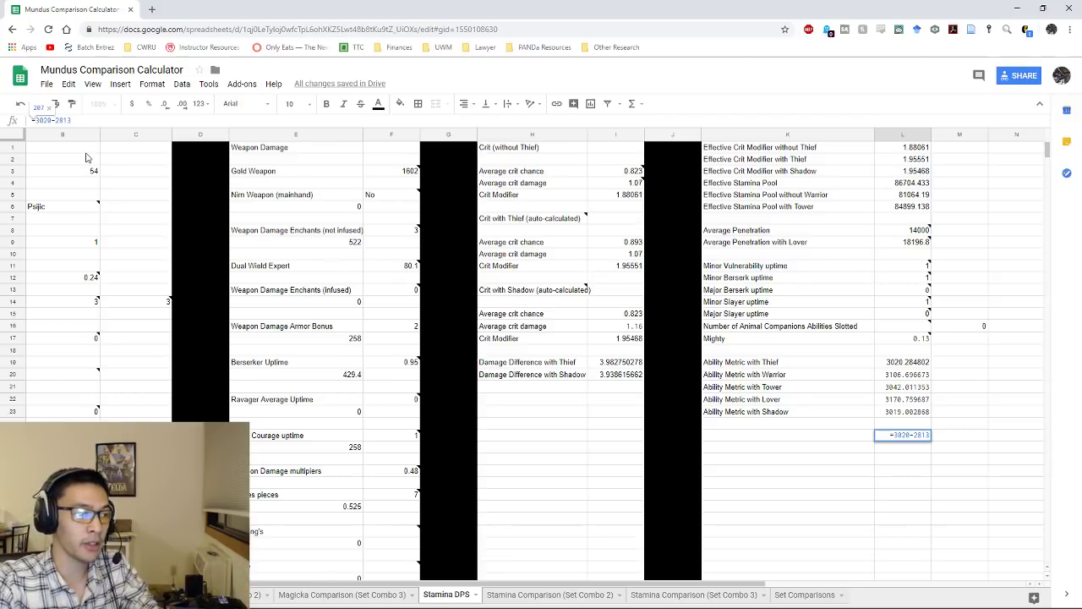
{"action": "type", "text": ")"}
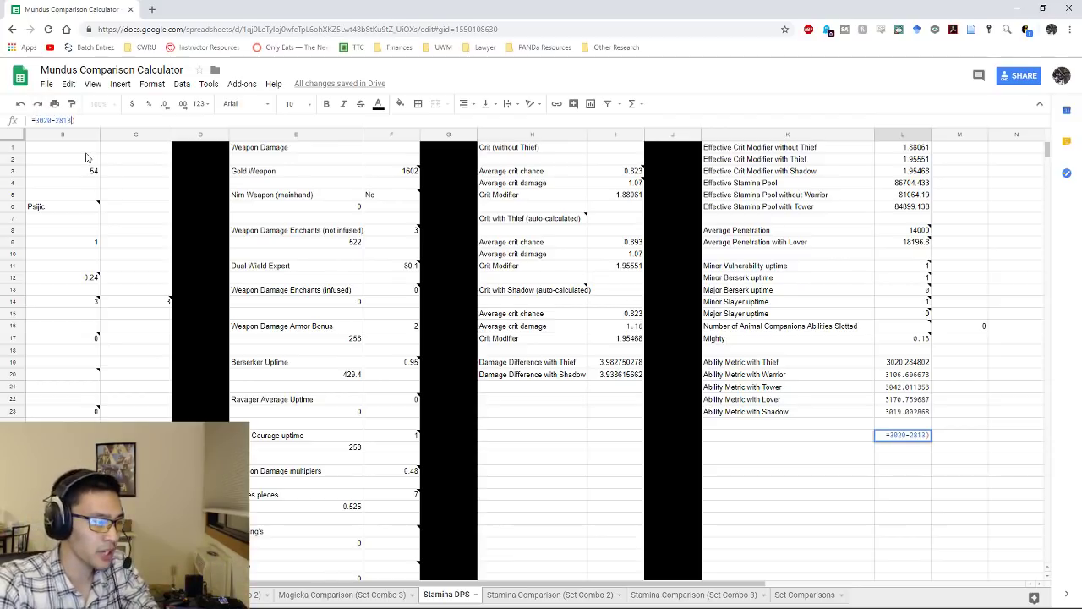
{"action": "type", "text": "("}
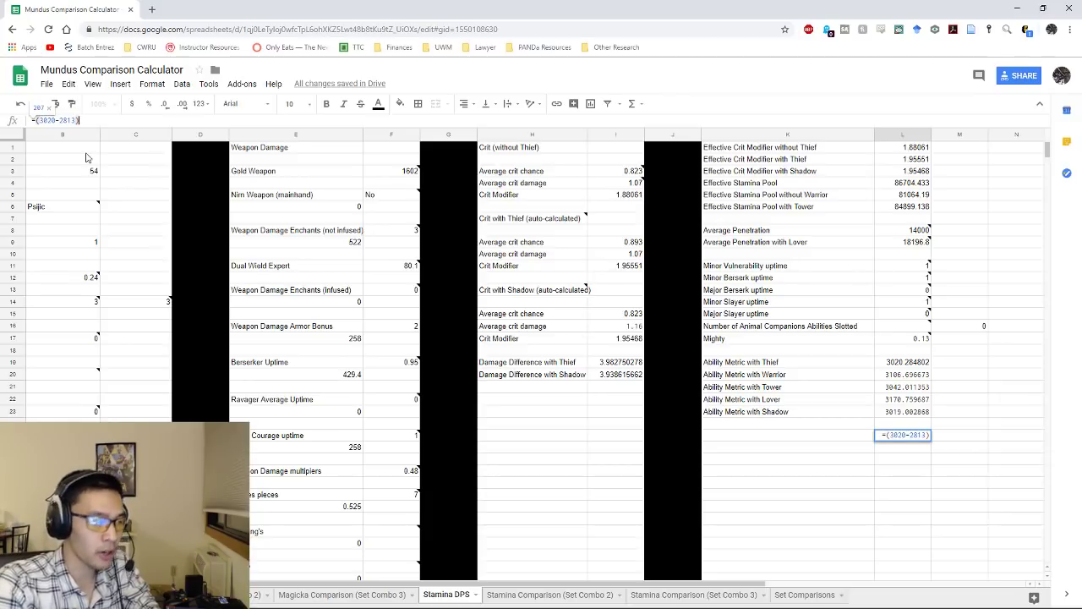
{"action": "key", "text": "End"}
{"action": "type", "text": "/2813"}
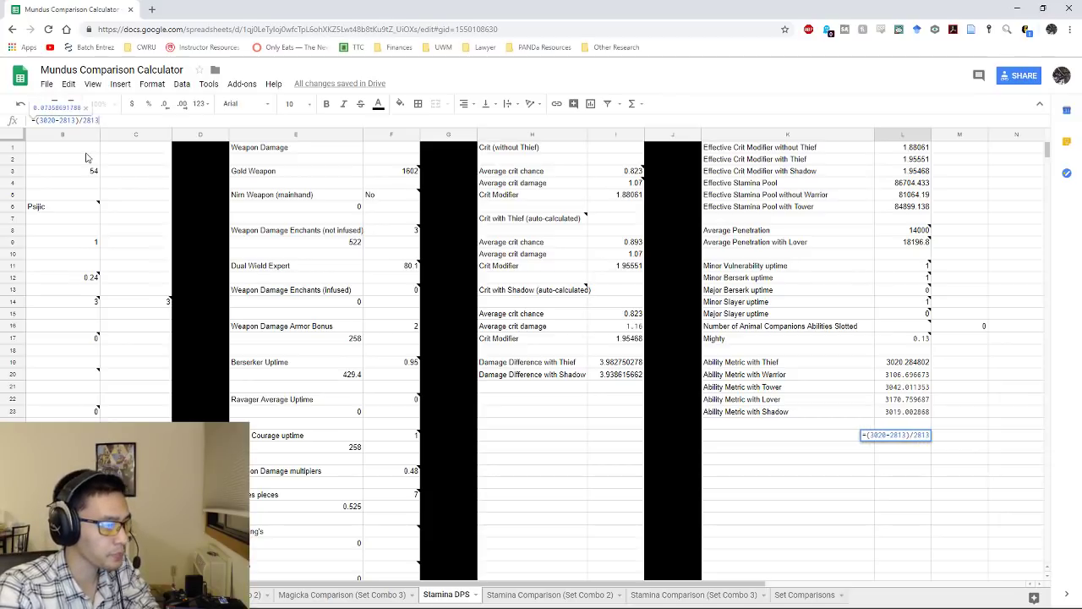
{"action": "key", "text": "Return"}
{"action": "key", "text": "Up"}
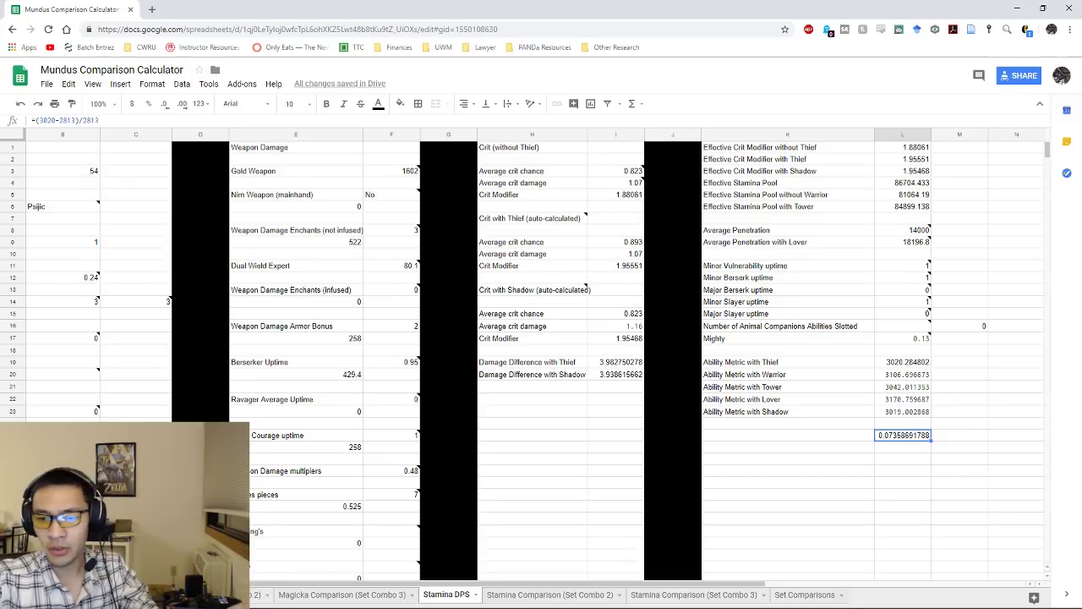
{"action": "key", "text": "ctrl+Page_Up"}
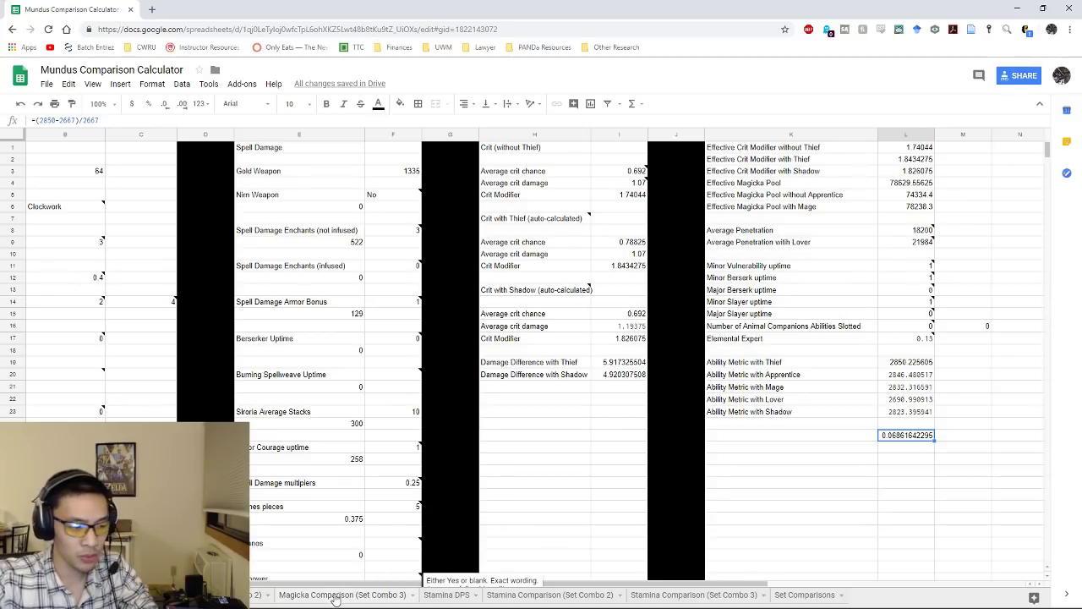
{"action": "left_click", "coordinate": [463, 596]}
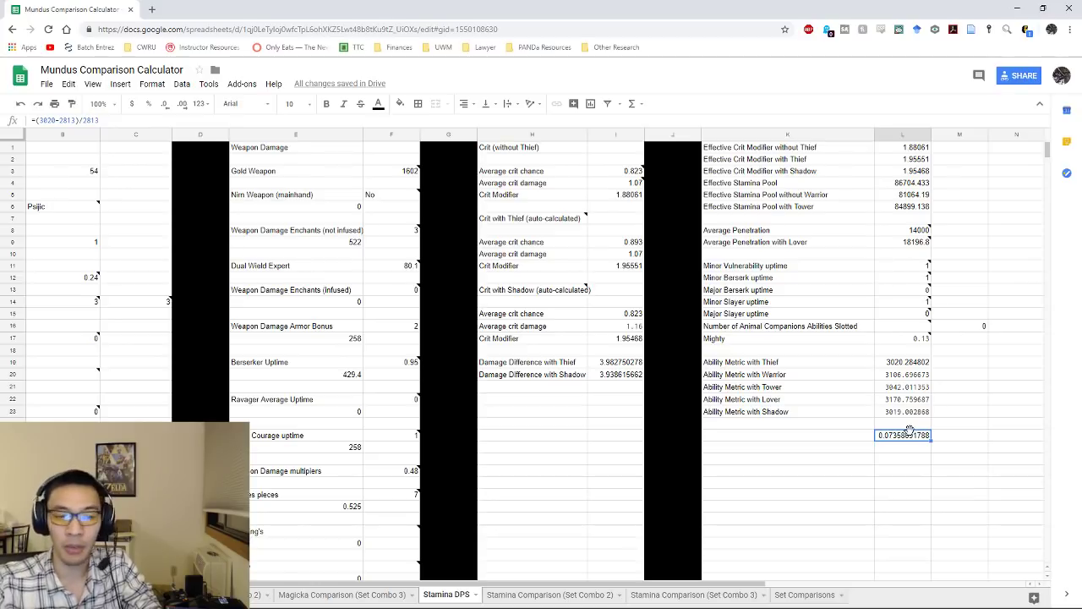
- Switch to the Set Combo 2 stamina sheet and enter 2825 in cell L25 below the ability metrics
{"action": "left_click", "coordinate": [563, 597]}
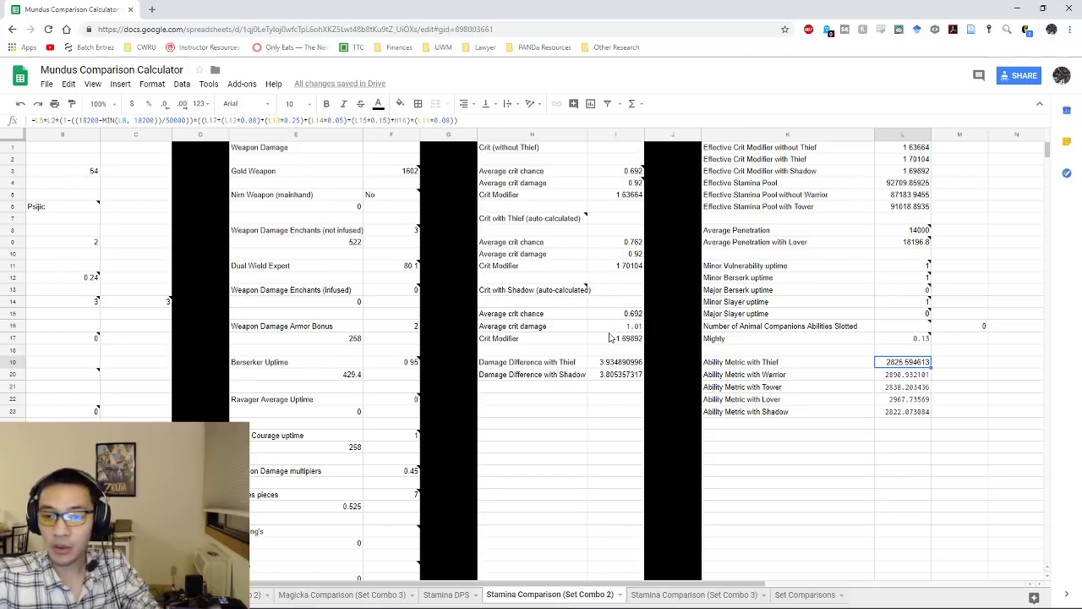
{"action": "left_click", "coordinate": [908, 435]}
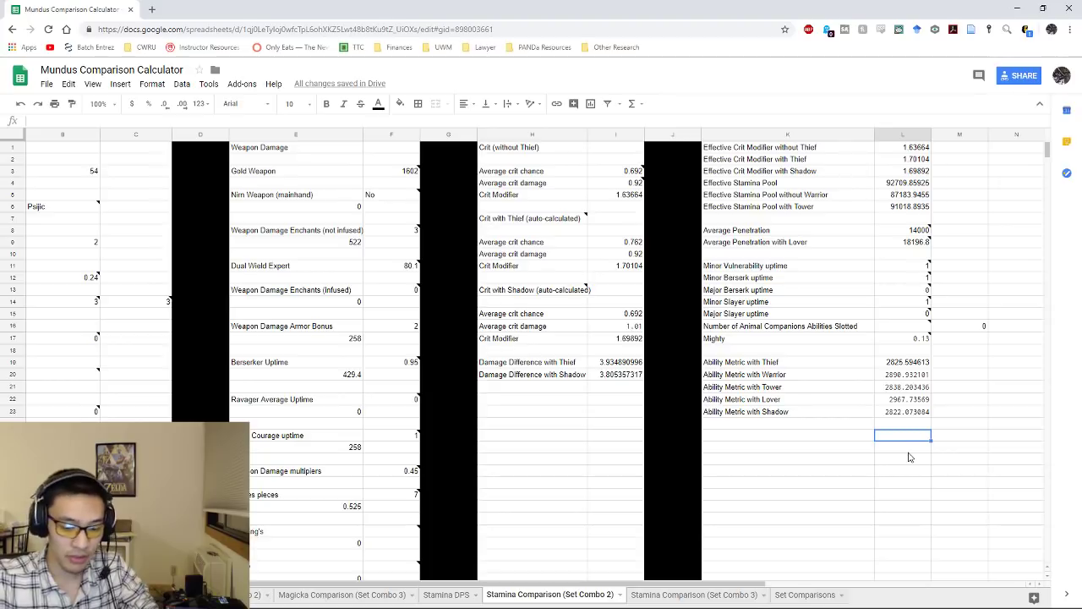
{"action": "type", "text": "2825"}
{"action": "key", "text": "Return"}
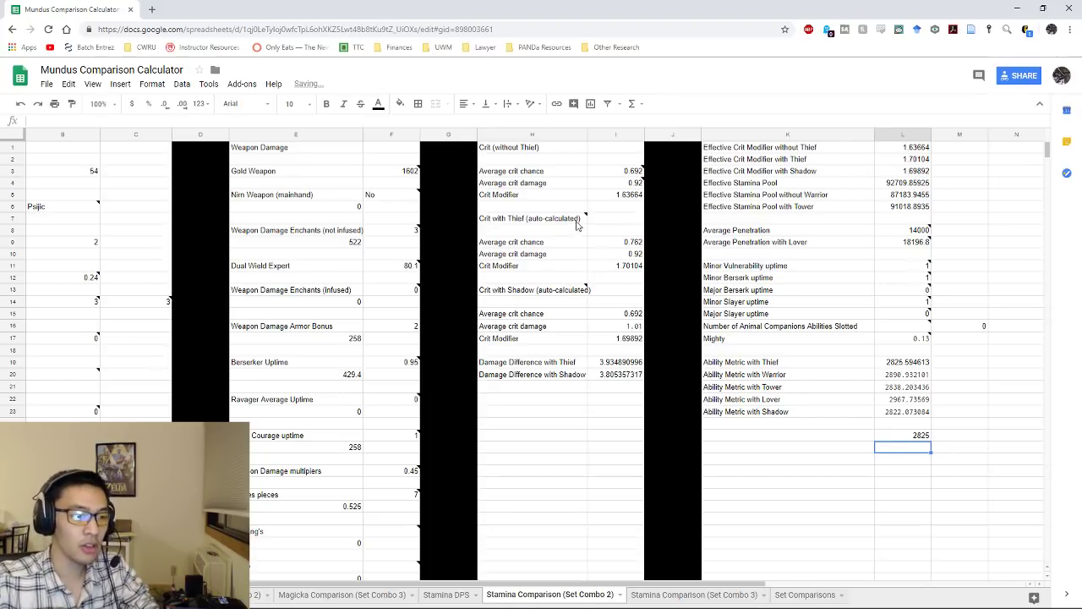
- Change the Set Combo 2 stamina sheet's average crit damage without Thief to 1.07
{"action": "left_click", "coordinate": [620, 186]}
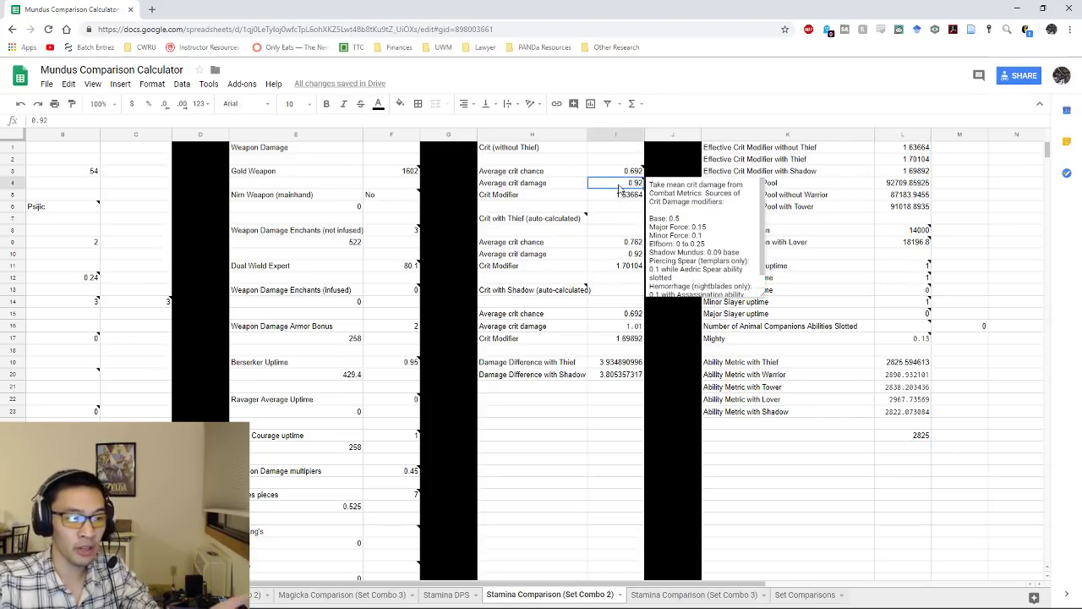
{"action": "type", "text": "1.07"}
{"action": "key", "text": "Return"}
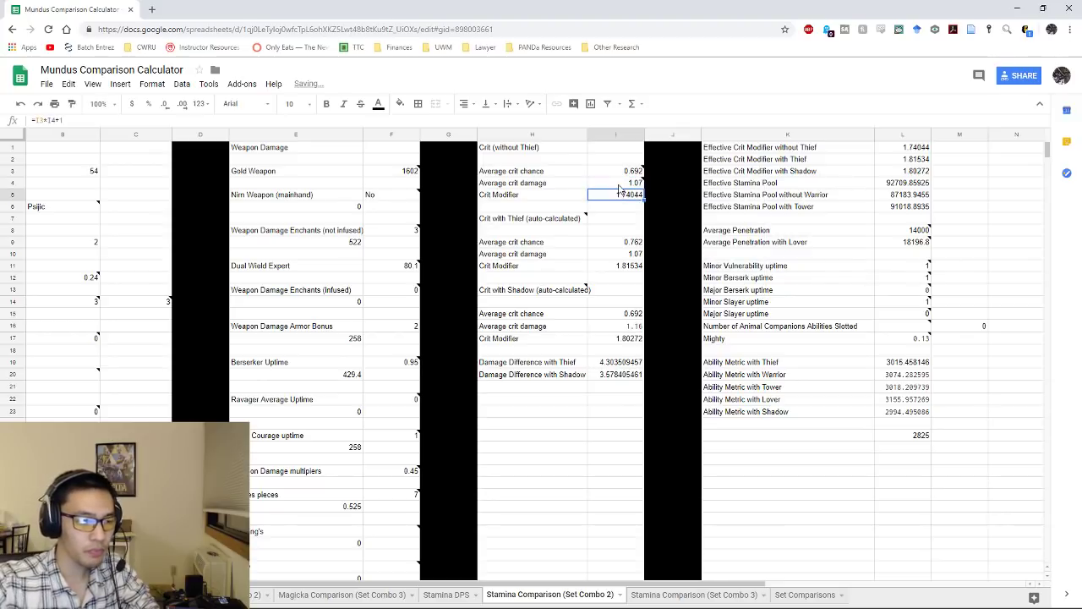
- Turn the Set Combo 2 stamina entry in L25 into =(3015-2825)/2825 and compare its result with the Stamina DPS sheet
{"action": "left_click", "coordinate": [888, 434]}
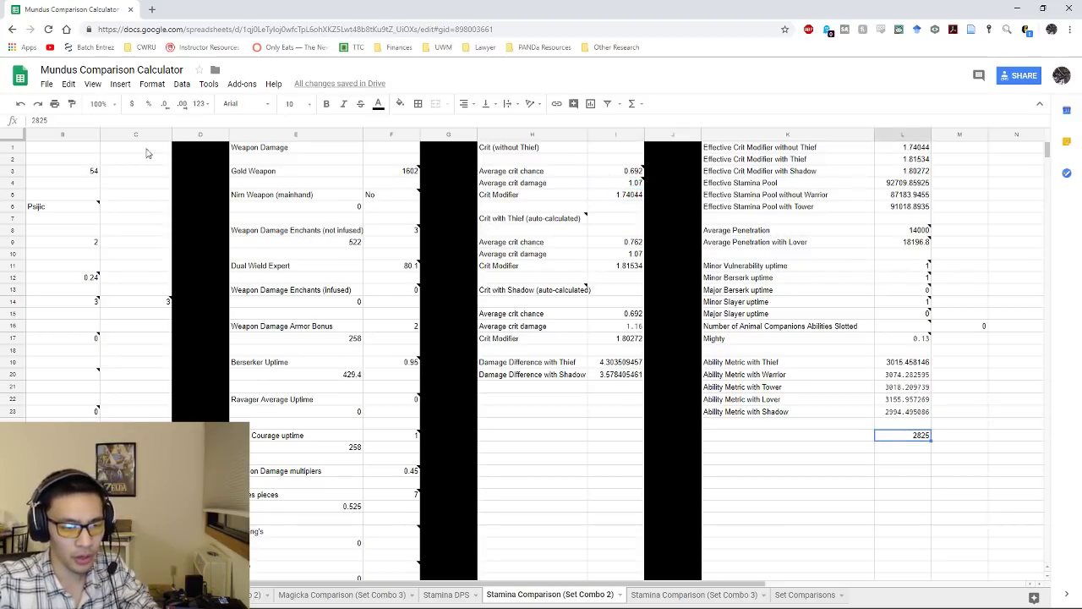
{"action": "double_click", "coordinate": [38, 120]}
{"action": "key", "text": "Home"}
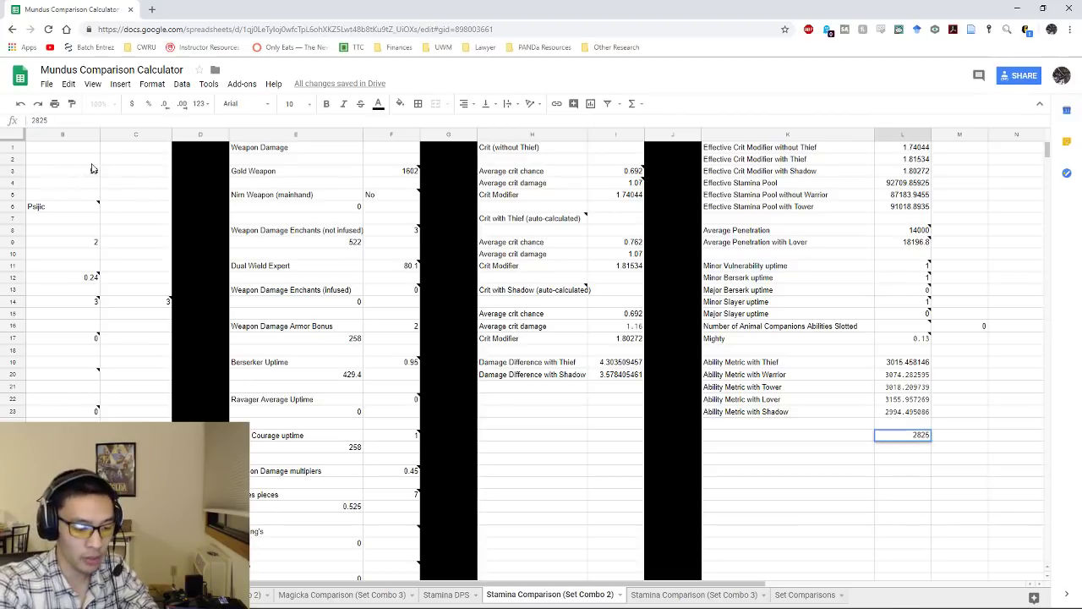
{"action": "type", "text": "="}
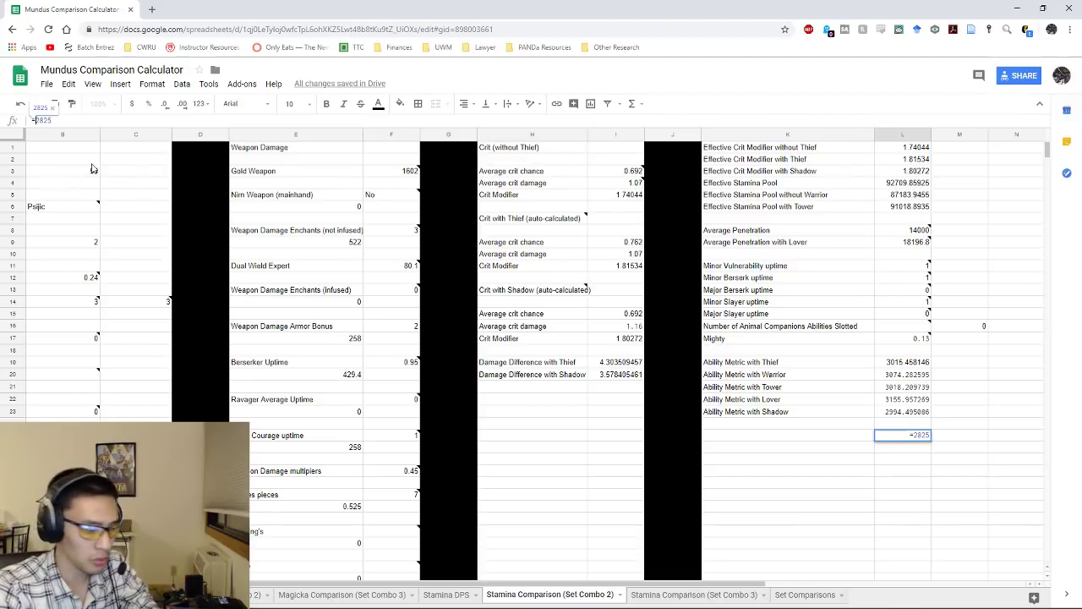
{"action": "type", "text": "22"}
{"action": "key", "text": "BackSpace"}
{"action": "key", "text": "BackSpace"}
{"action": "type", "text": "3015-"}
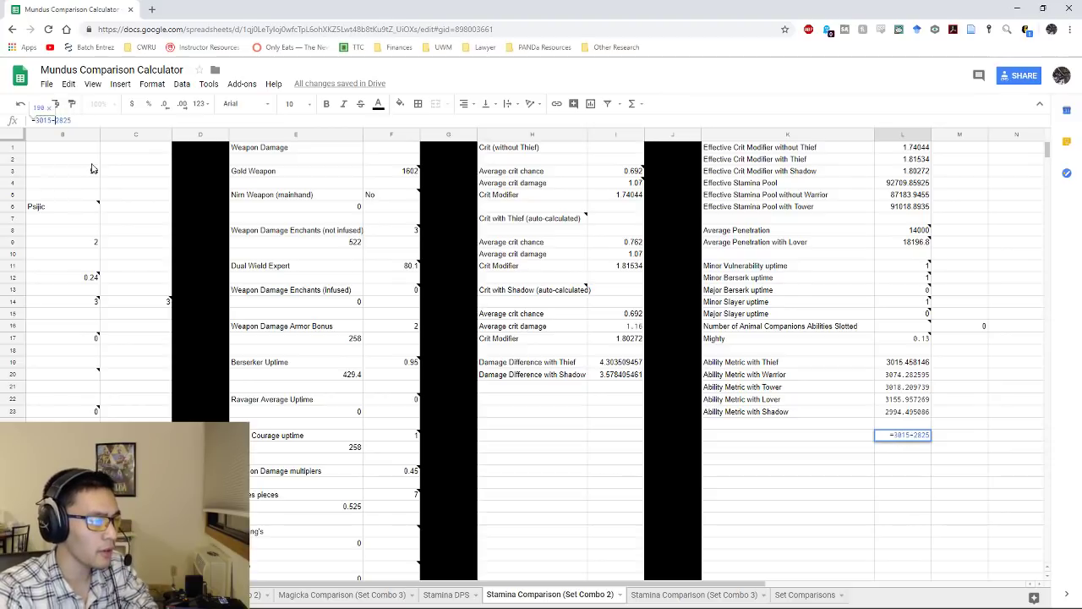
{"action": "type", "text": "("}
{"action": "type", "text": ")/"}
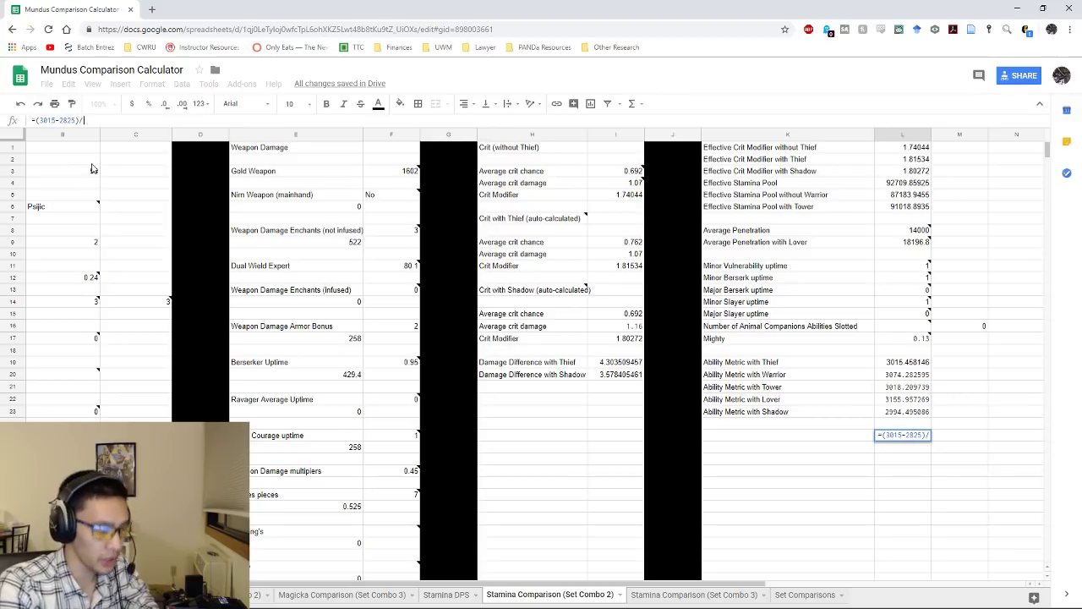
{"action": "type", "text": "2825"}
{"action": "key", "text": "Return"}
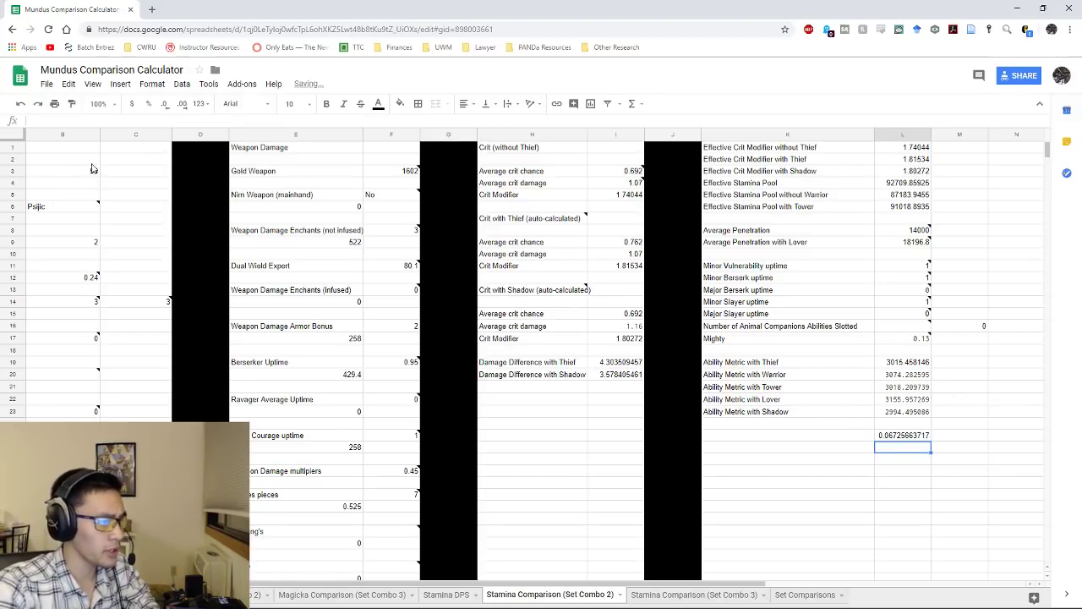
{"action": "left_click", "coordinate": [446, 594]}
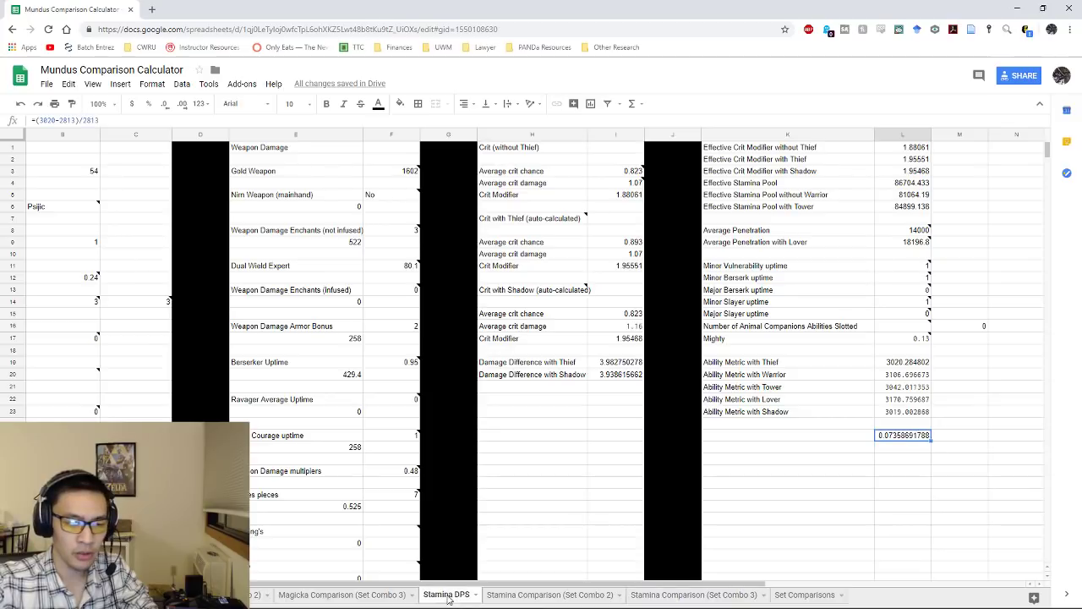
{"action": "left_click", "coordinate": [531, 596]}
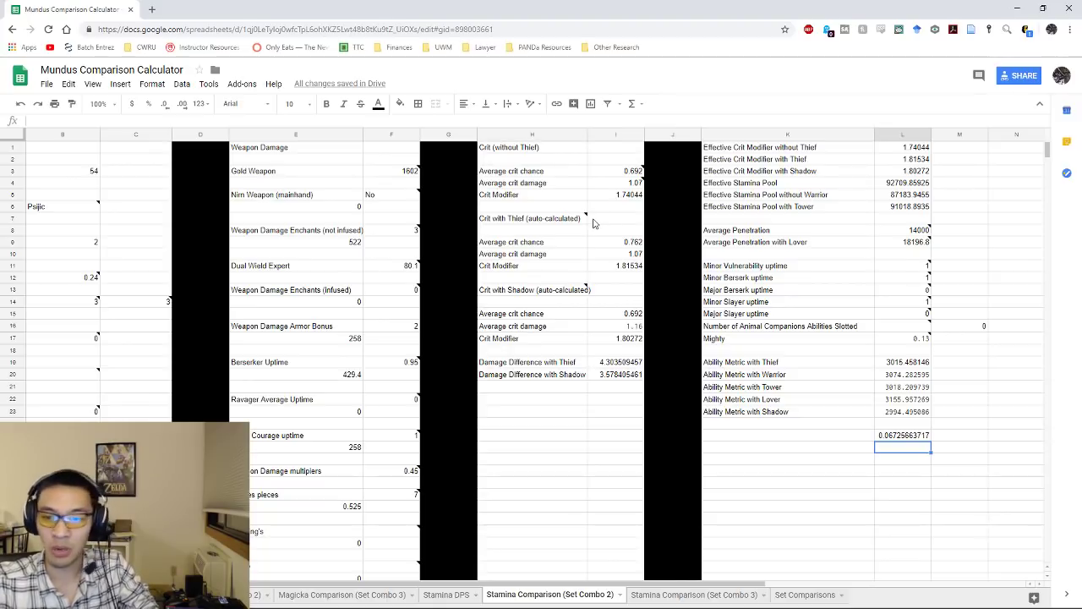
- Switch to the Set Combo 3 stamina sheet and review its stamina pool, weapon damage, crit and ability metric values
{"action": "left_click", "coordinate": [722, 595]}
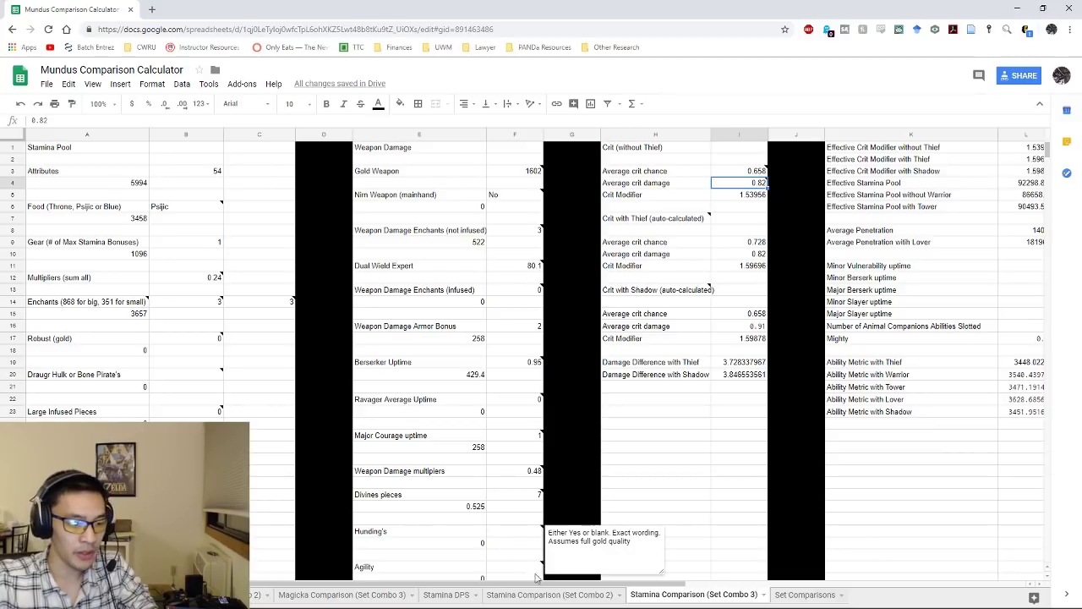
{"action": "mouse_move", "coordinate": [592, 586]}
{"action": "left_mouse_down"}
{"action": "mouse_move", "coordinate": [697, 595]}
{"action": "mouse_move", "coordinate": [582, 580]}
{"action": "left_mouse_up"}
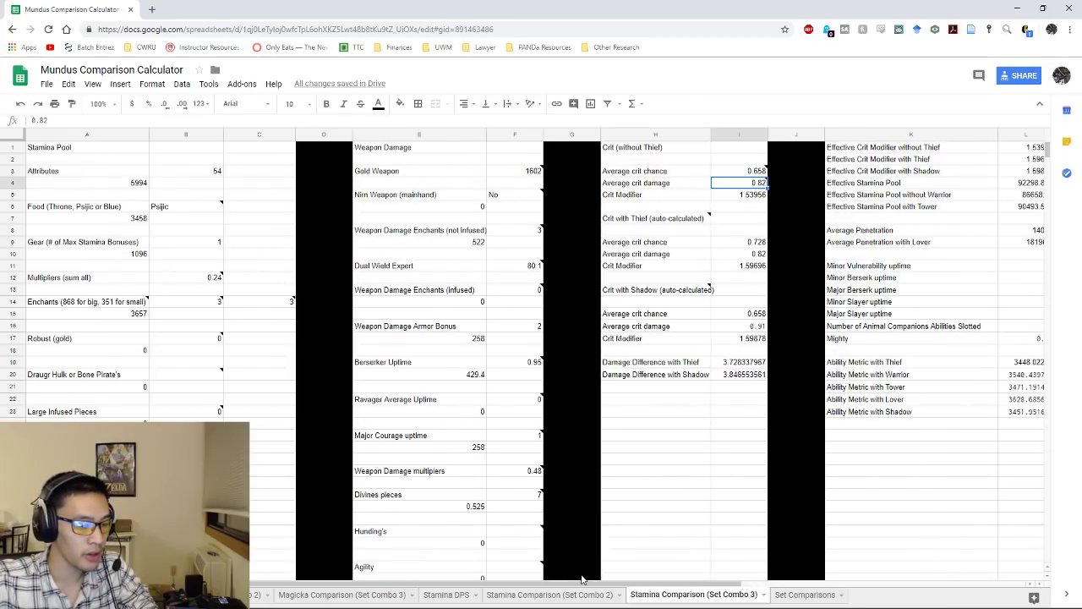
{"action": "scroll", "coordinate": [611, 499], "scroll_direction": "down", "scroll_amount": 6}
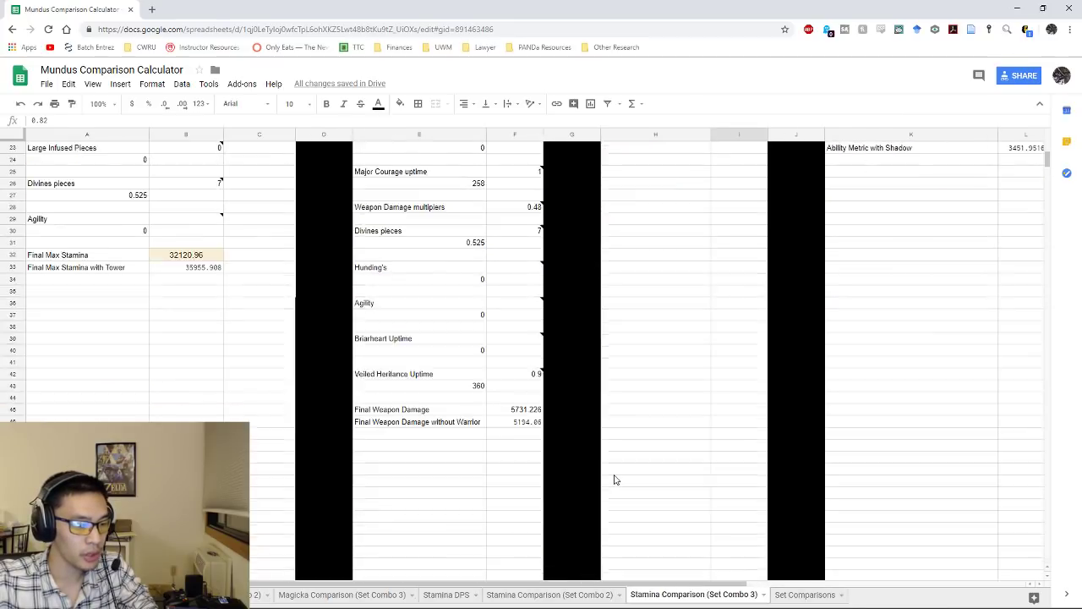
{"action": "scroll", "coordinate": [558, 447], "scroll_direction": "up", "scroll_amount": 3}
{"action": "scroll", "coordinate": [559, 452], "scroll_direction": "up", "scroll_amount": 2}
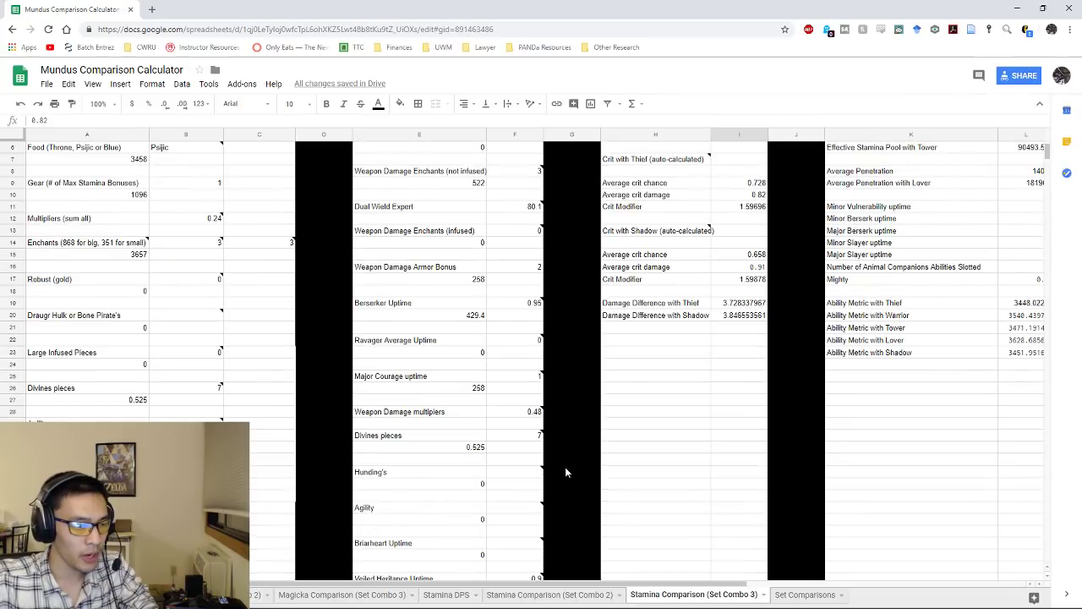
{"action": "scroll", "coordinate": [566, 472], "scroll_direction": "up", "scroll_amount": 2}
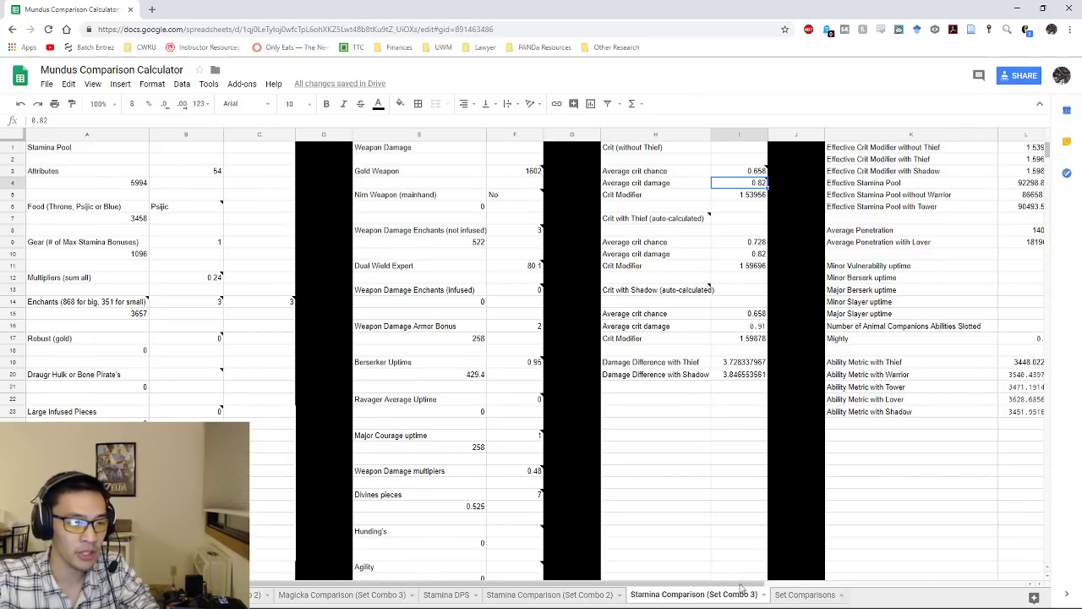
{"action": "scroll", "coordinate": [757, 584], "scroll_direction": "right", "scroll_amount": 3}
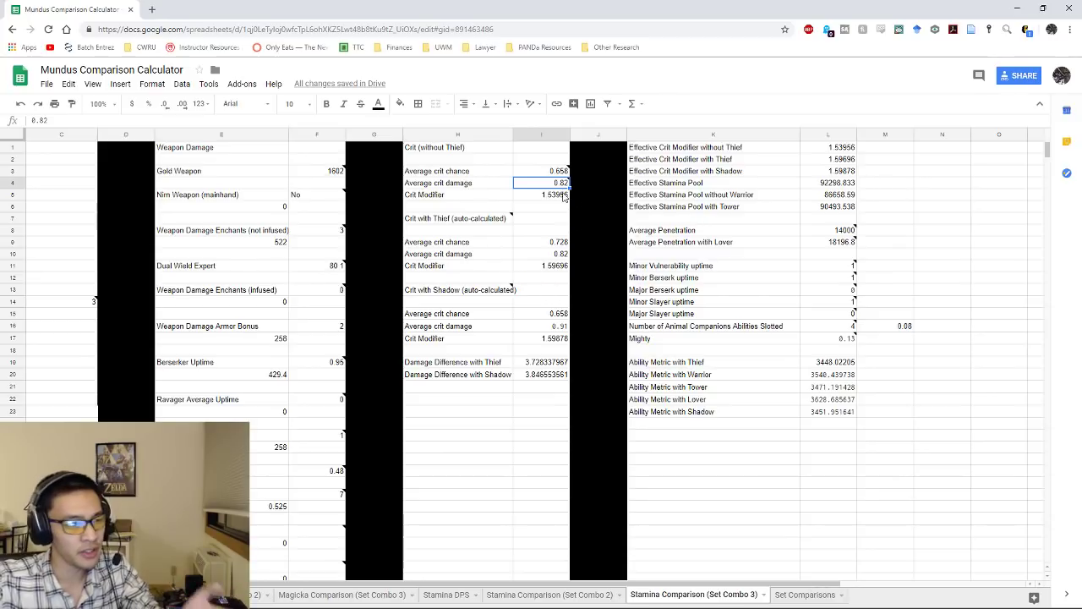
{"action": "mouse_move", "coordinate": [563, 191]}
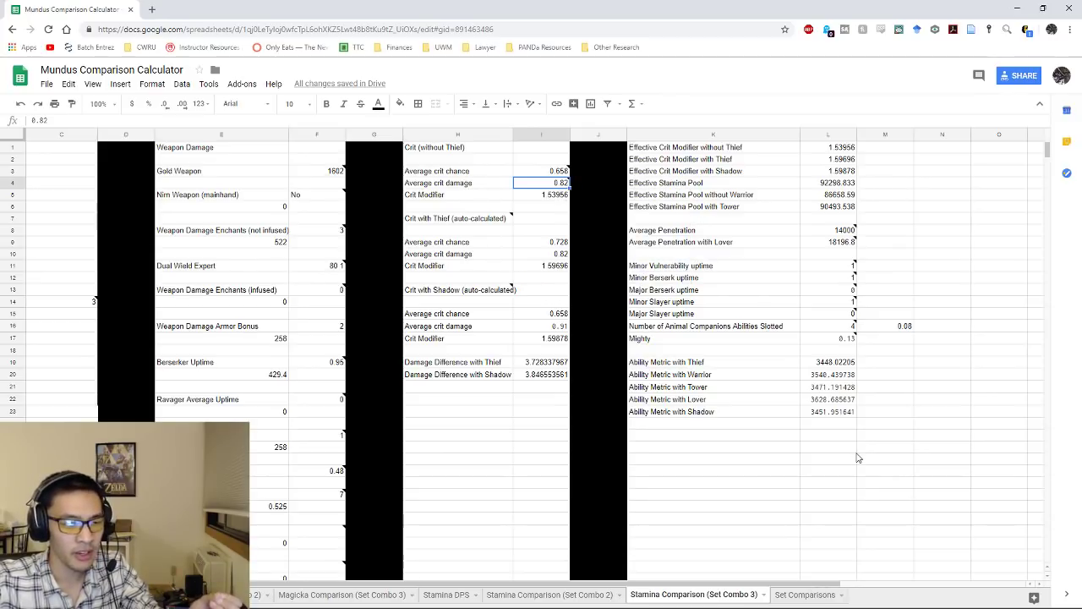
- Enter the rounded Thief ability metric 3448 in cell L25 of the Set Combo 3 stamina sheet
{"action": "left_click", "coordinate": [838, 364]}
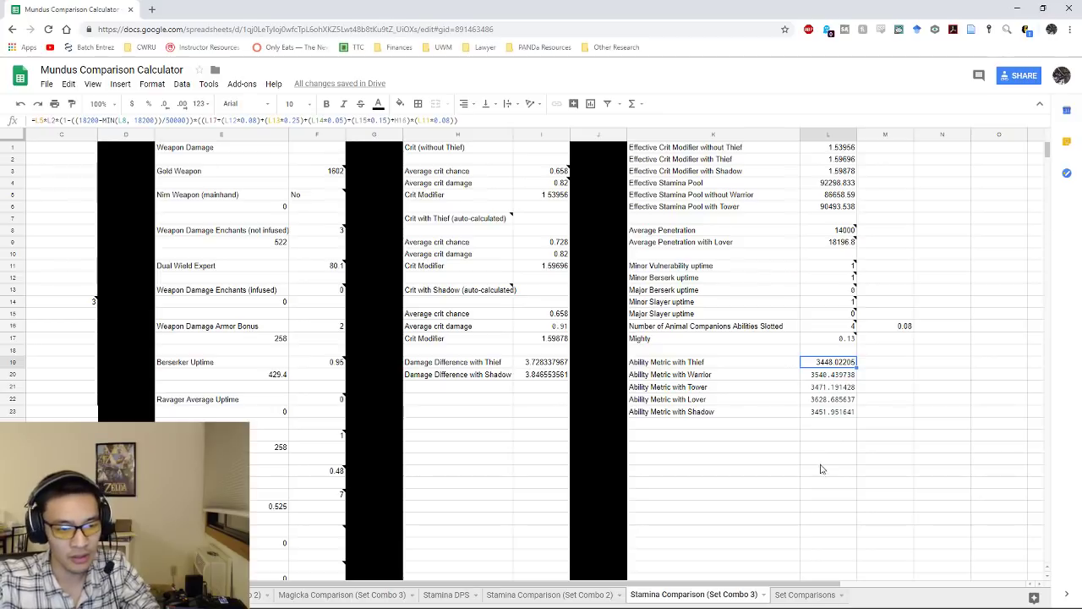
{"action": "left_click", "coordinate": [829, 436]}
{"action": "type", "text": "3448"}
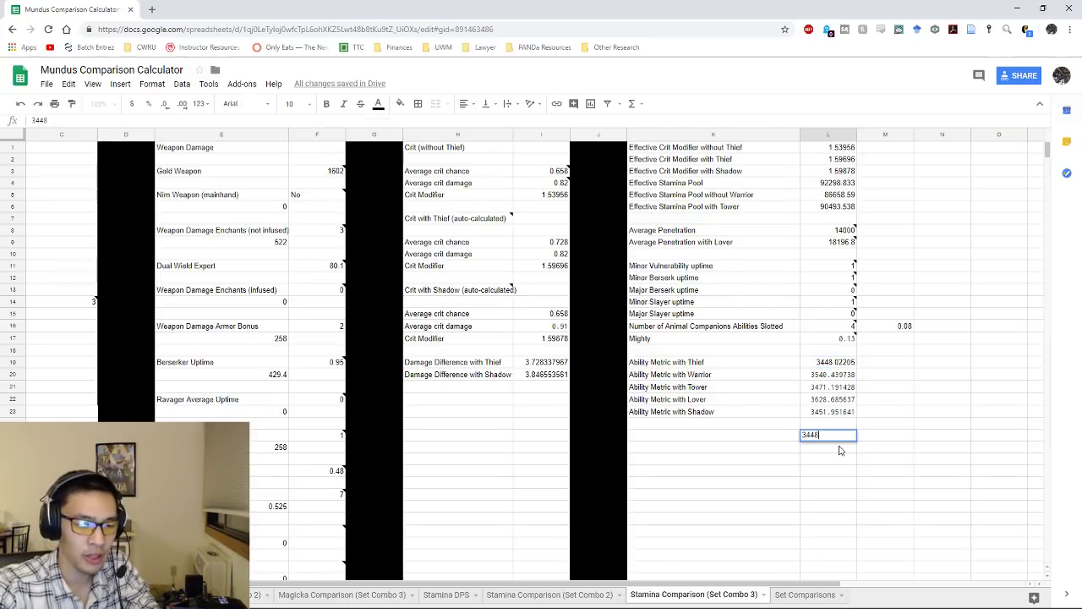
{"action": "key", "text": "Return"}
{"action": "key", "text": "Up"}
{"action": "key", "text": "Left"}
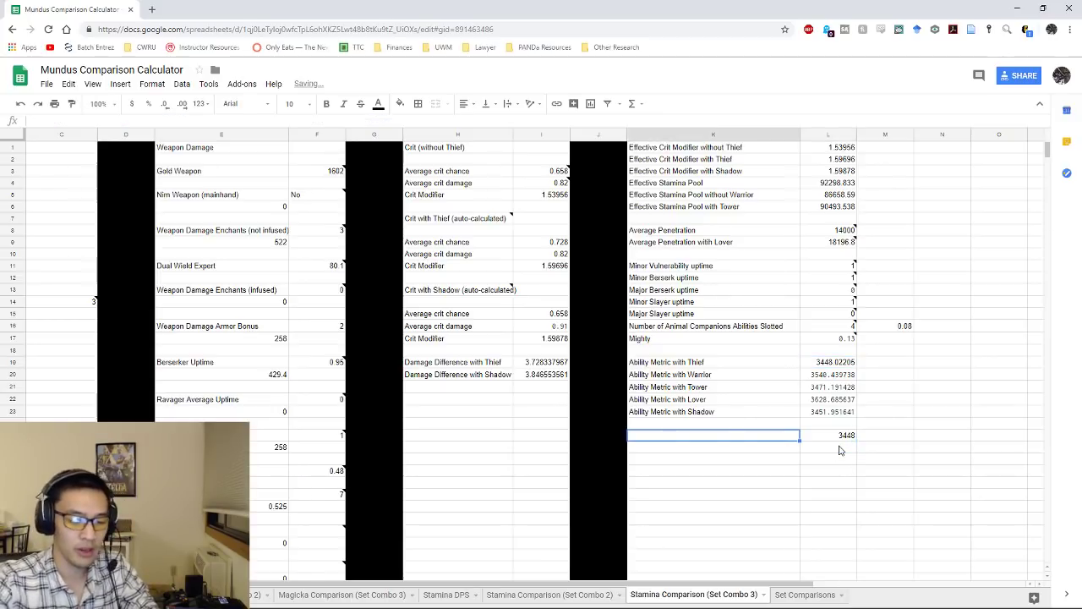
- Change the Set Combo 3 stamina sheet's average crit damage without Thief to 0.97
{"action": "left_click", "coordinate": [560, 184]}
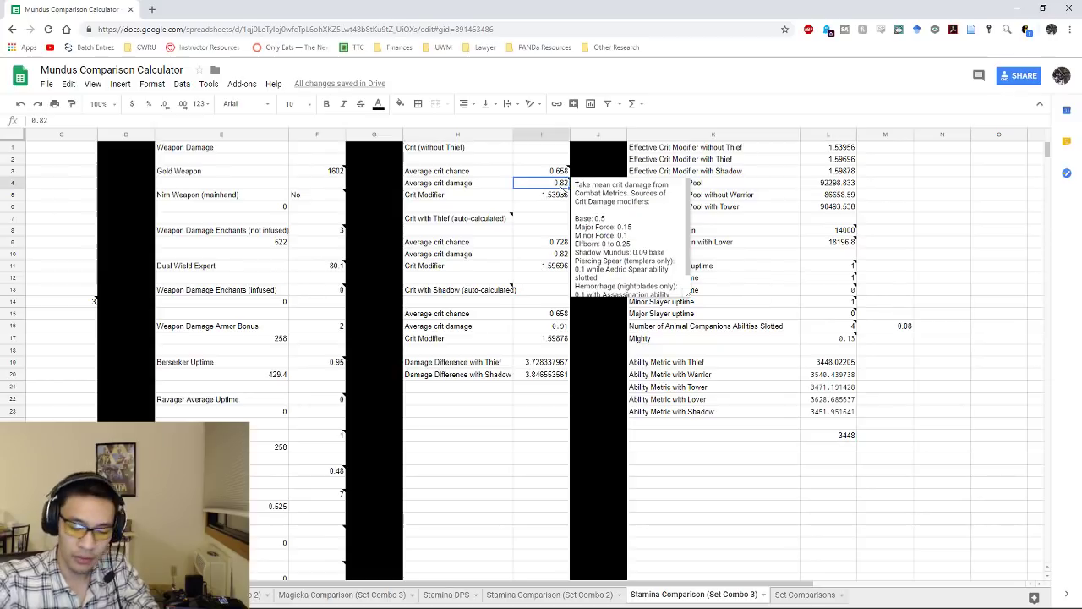
{"action": "type", "text": "0.97"}
{"action": "key", "text": "Return"}
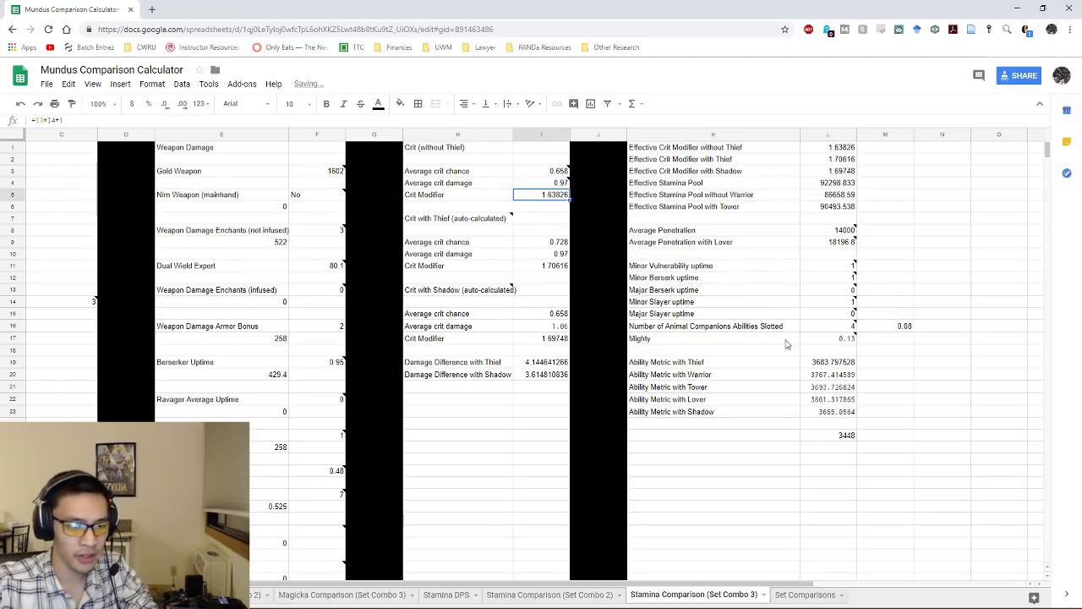
- Turn the Set Combo 3 stamina entry in L25 into the relative increase formula =(3683-3448)/3448
{"action": "left_click", "coordinate": [835, 437]}
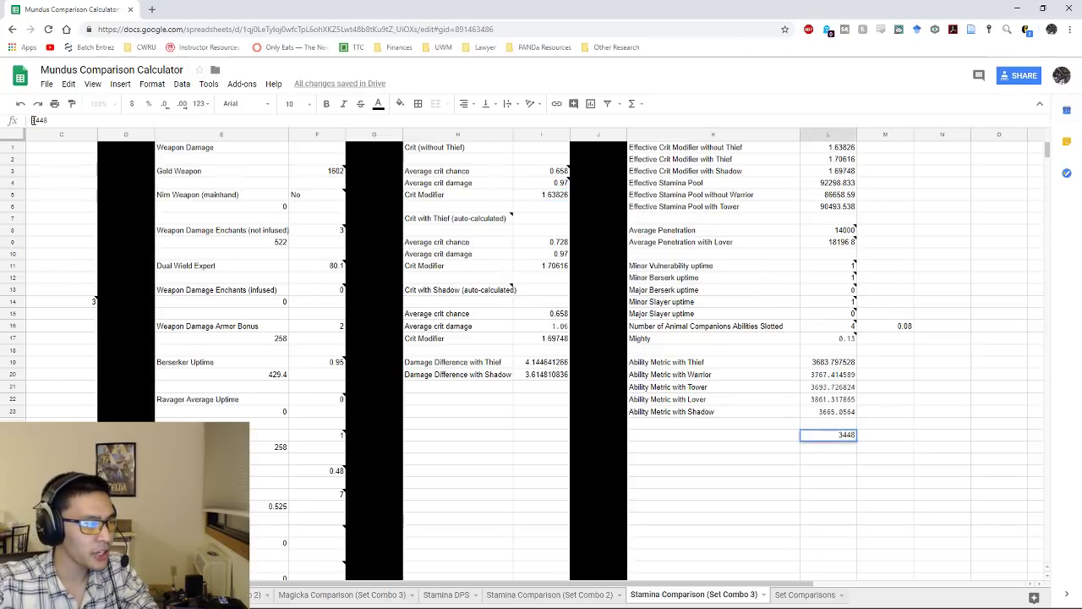
{"action": "key", "text": "F2"}
{"action": "key", "text": "Home"}
{"action": "type", "text": "="}
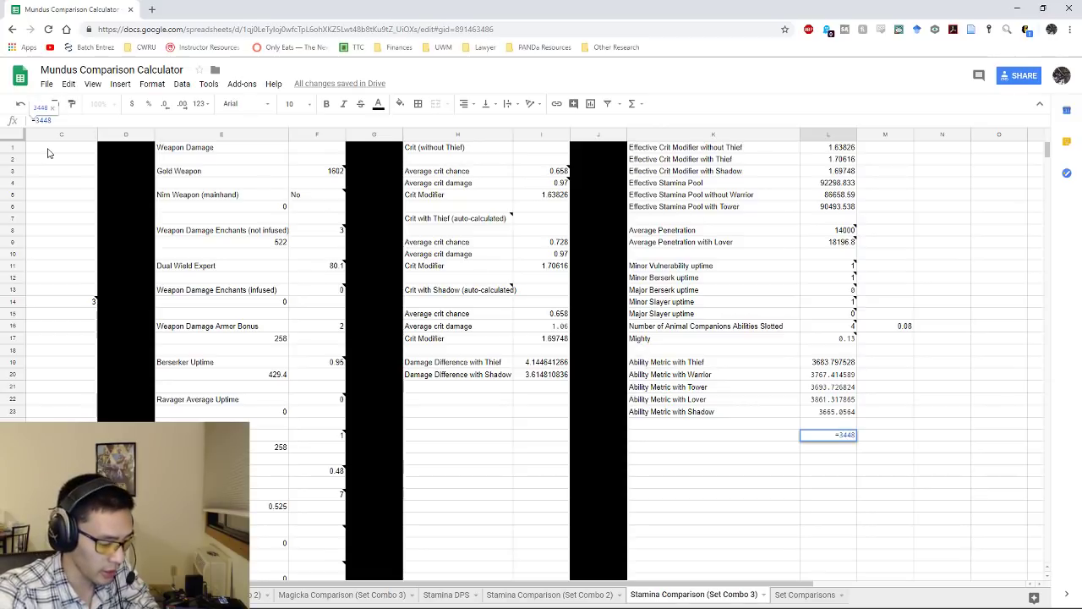
{"action": "type", "text": "3683-"}
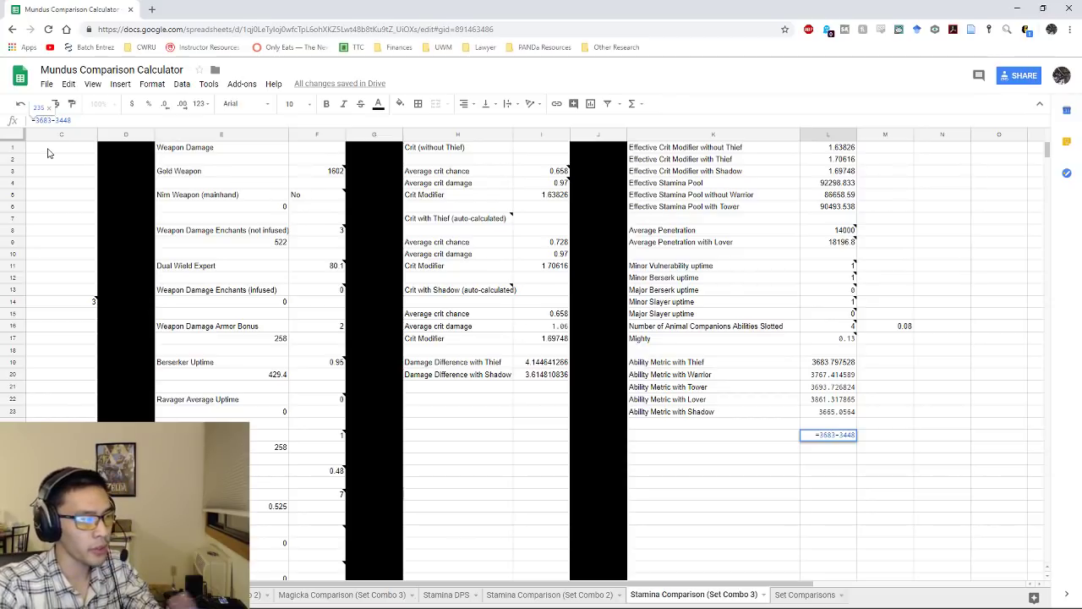
{"action": "type", "text": "("}
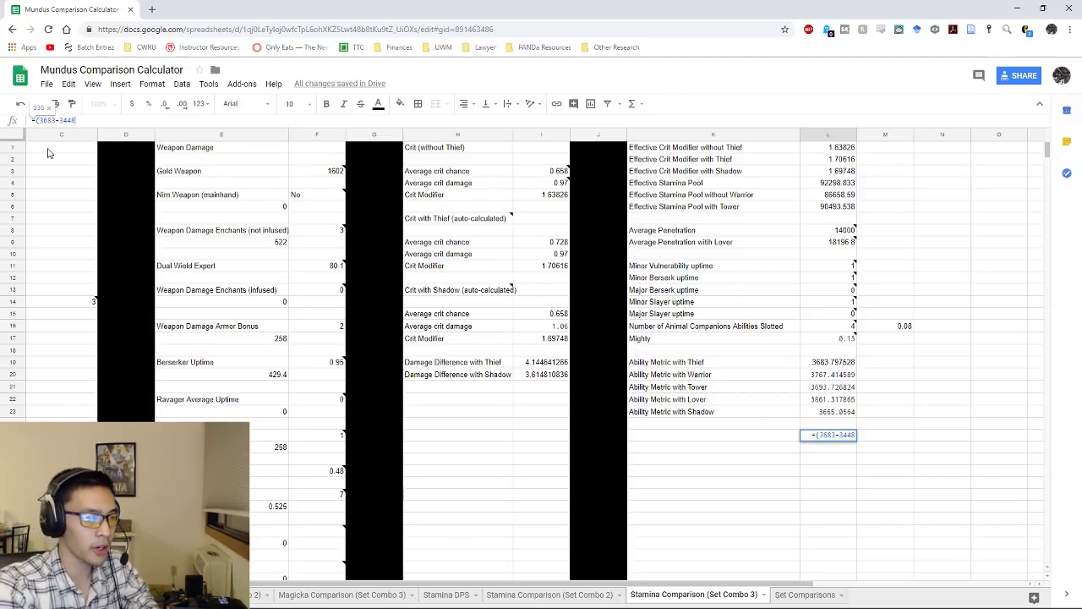
{"action": "type", "text": ")/3448"}
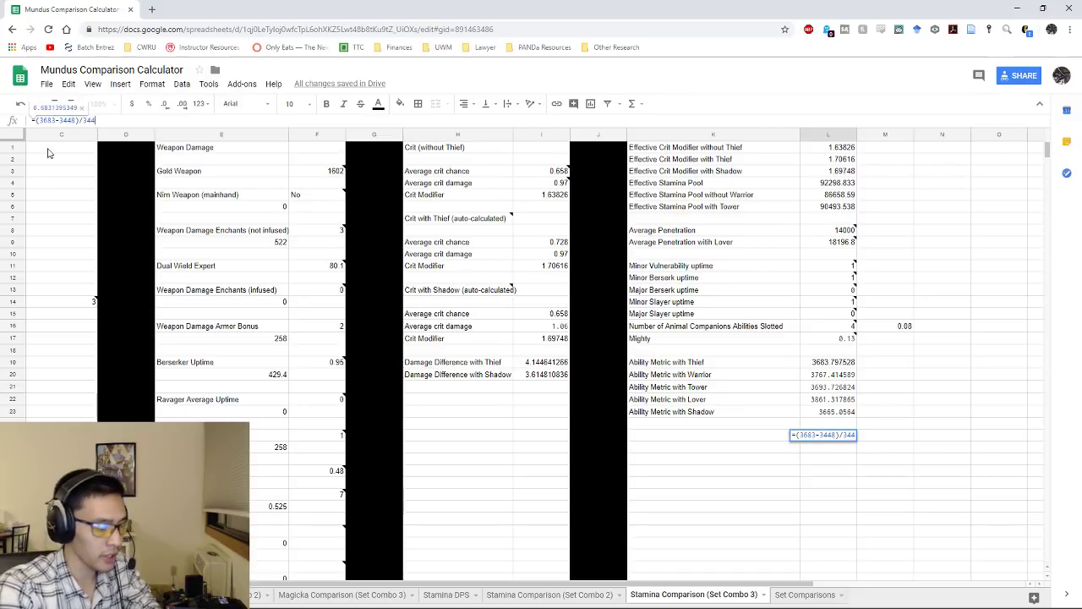
{"action": "key", "text": "Return"}
{"action": "key", "text": "Up"}
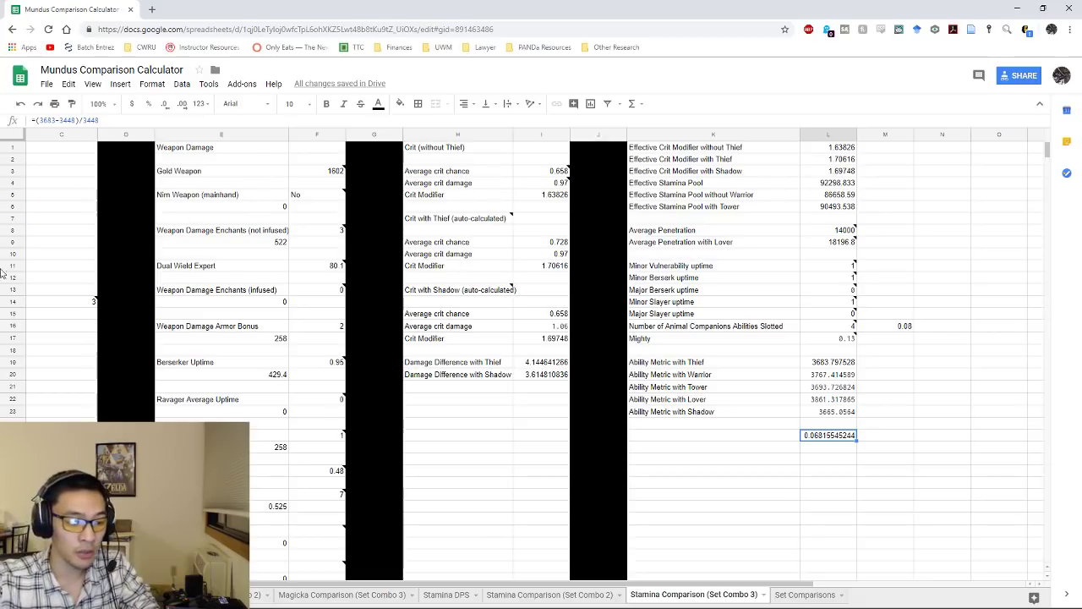
- Check the Stamina DPS and Set Comparisons sheets, then return to the Set Combo 3 stamina sheet
{"action": "left_click", "coordinate": [446, 594]}
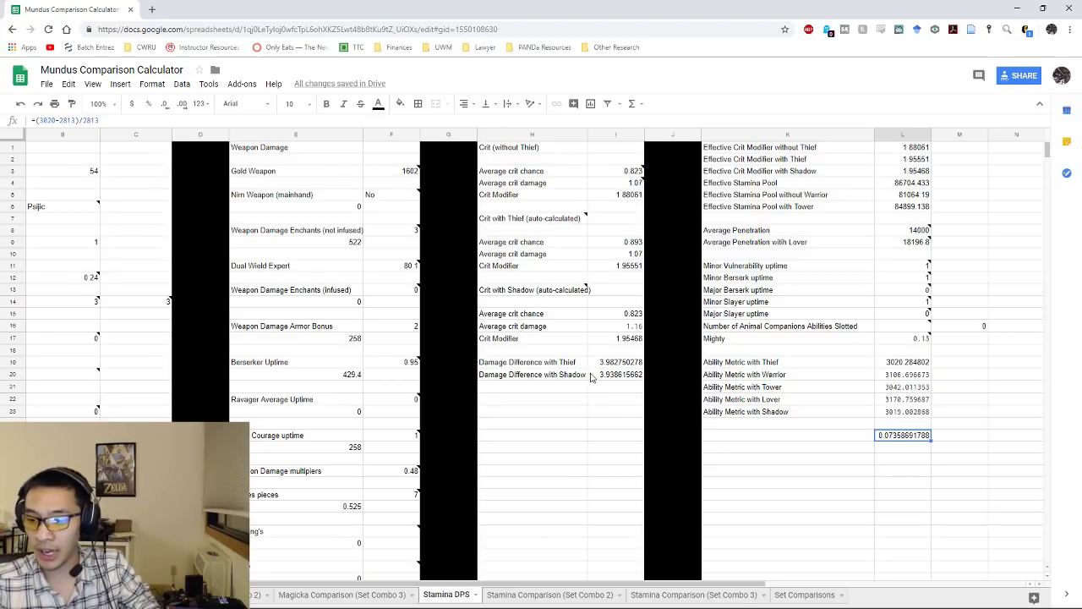
{"action": "left_click", "coordinate": [799, 595]}
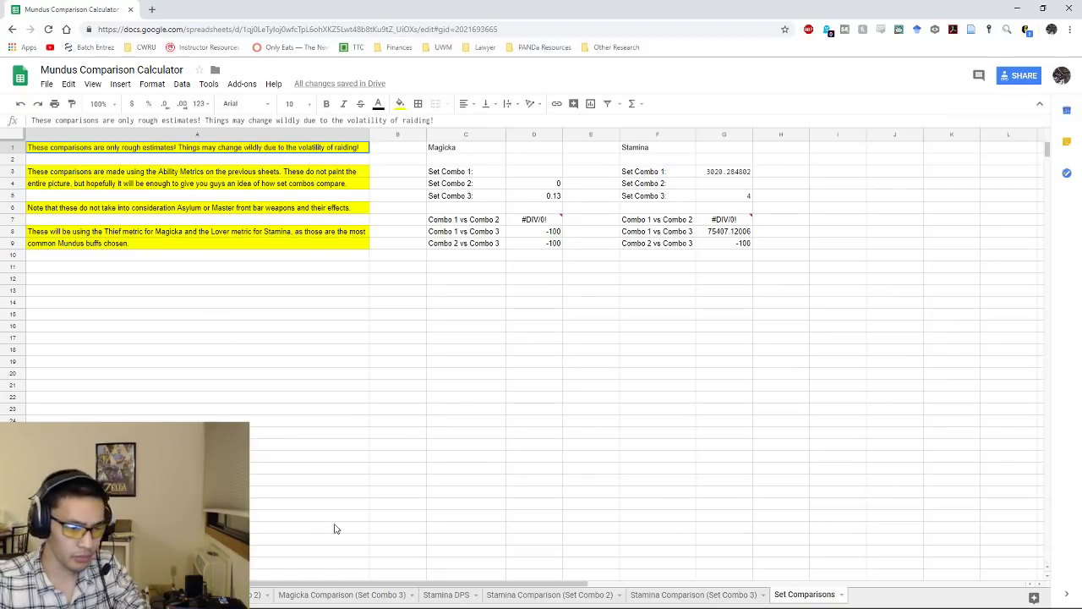
{"action": "left_click", "coordinate": [661, 597]}
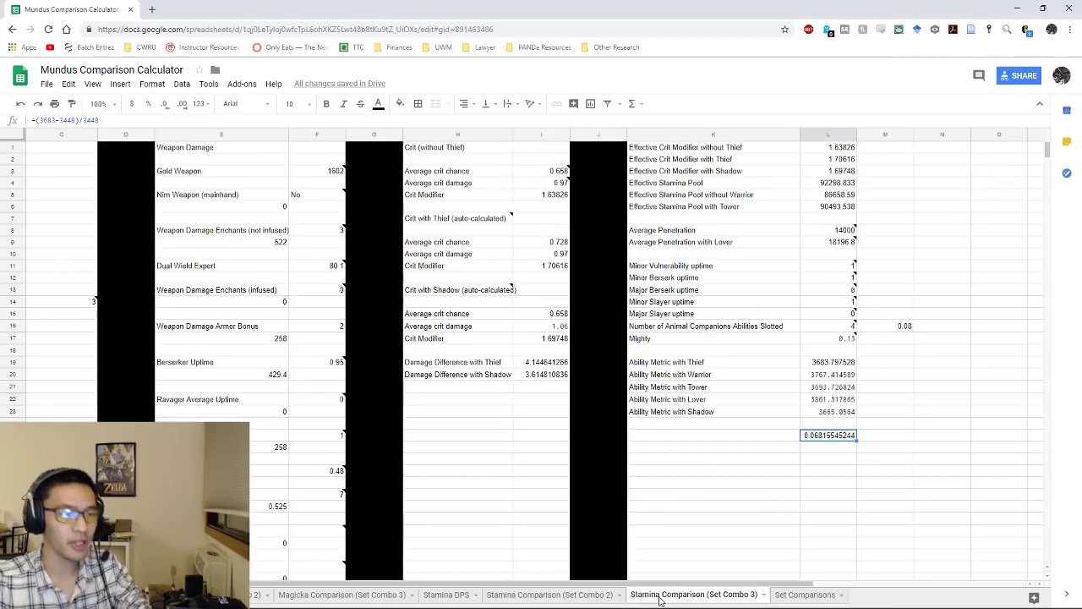